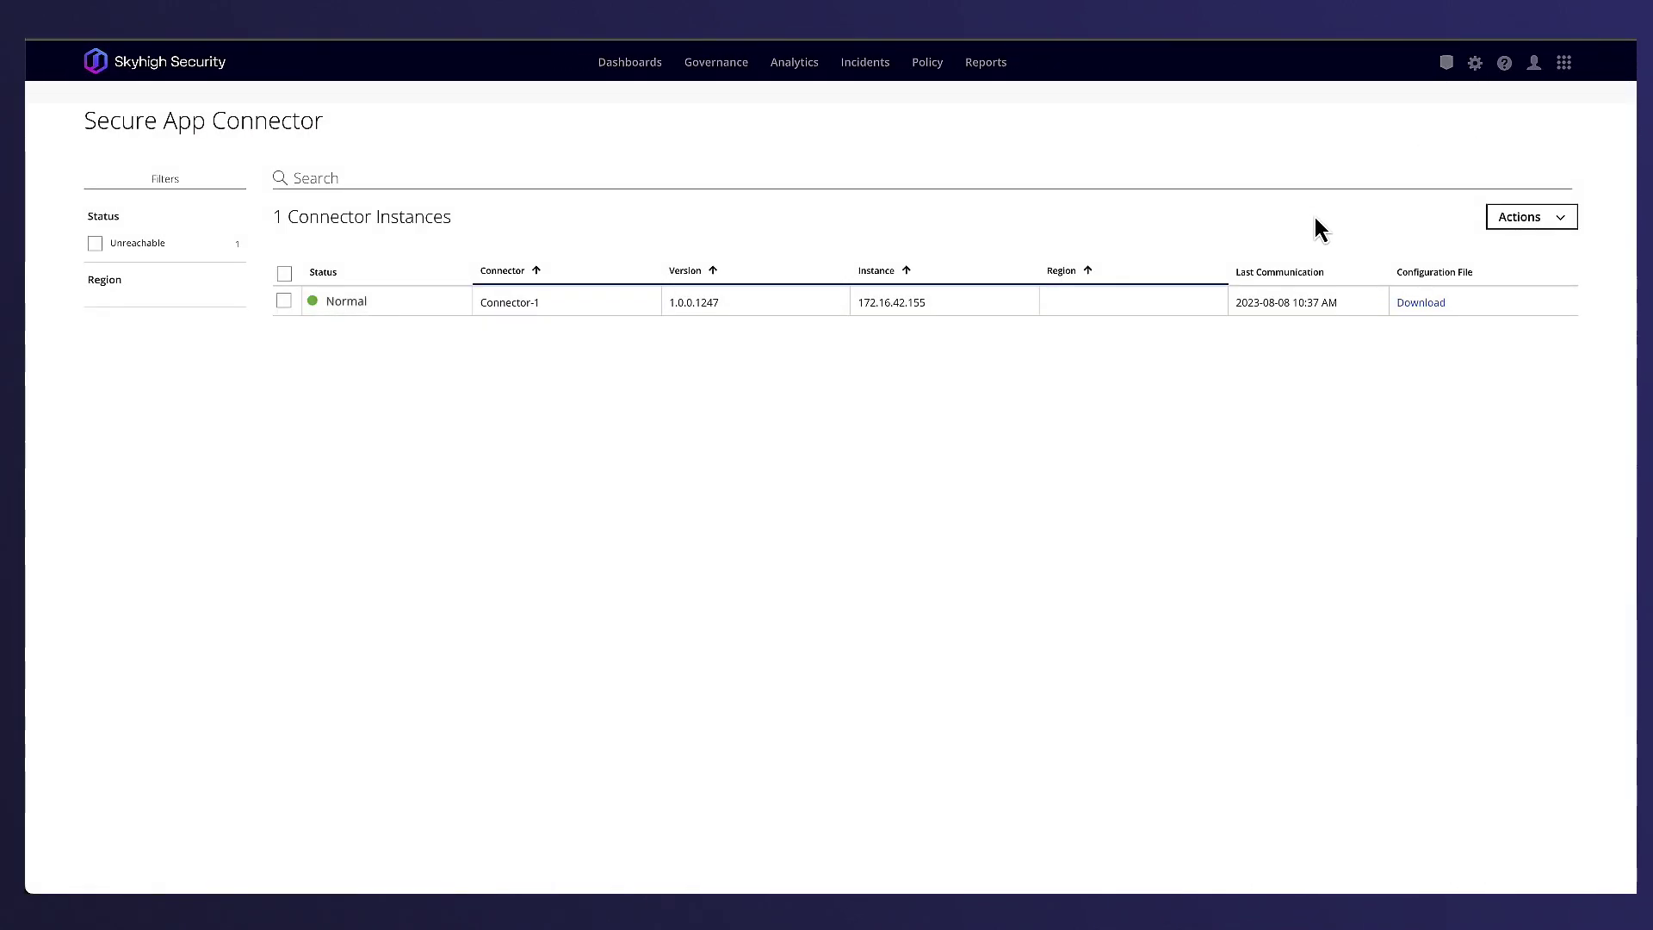
- Check Connector-1's health details, then bring up the administration settings menu
left_click(1176, 316)
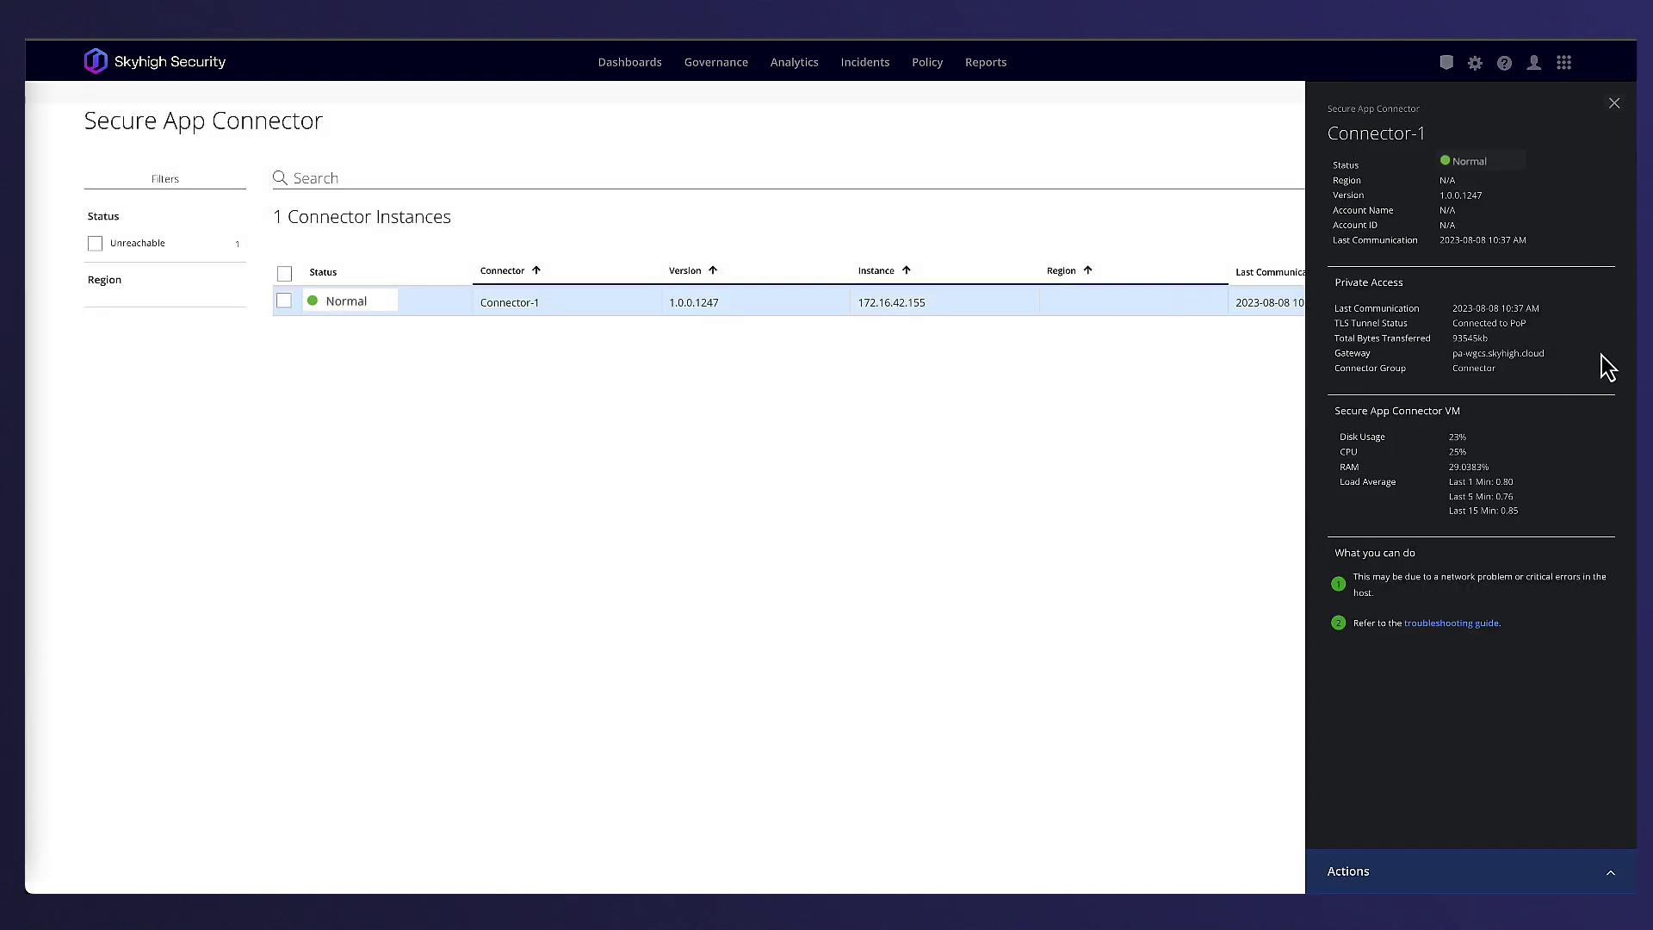
left_click(1614, 104)
left_click(1474, 64)
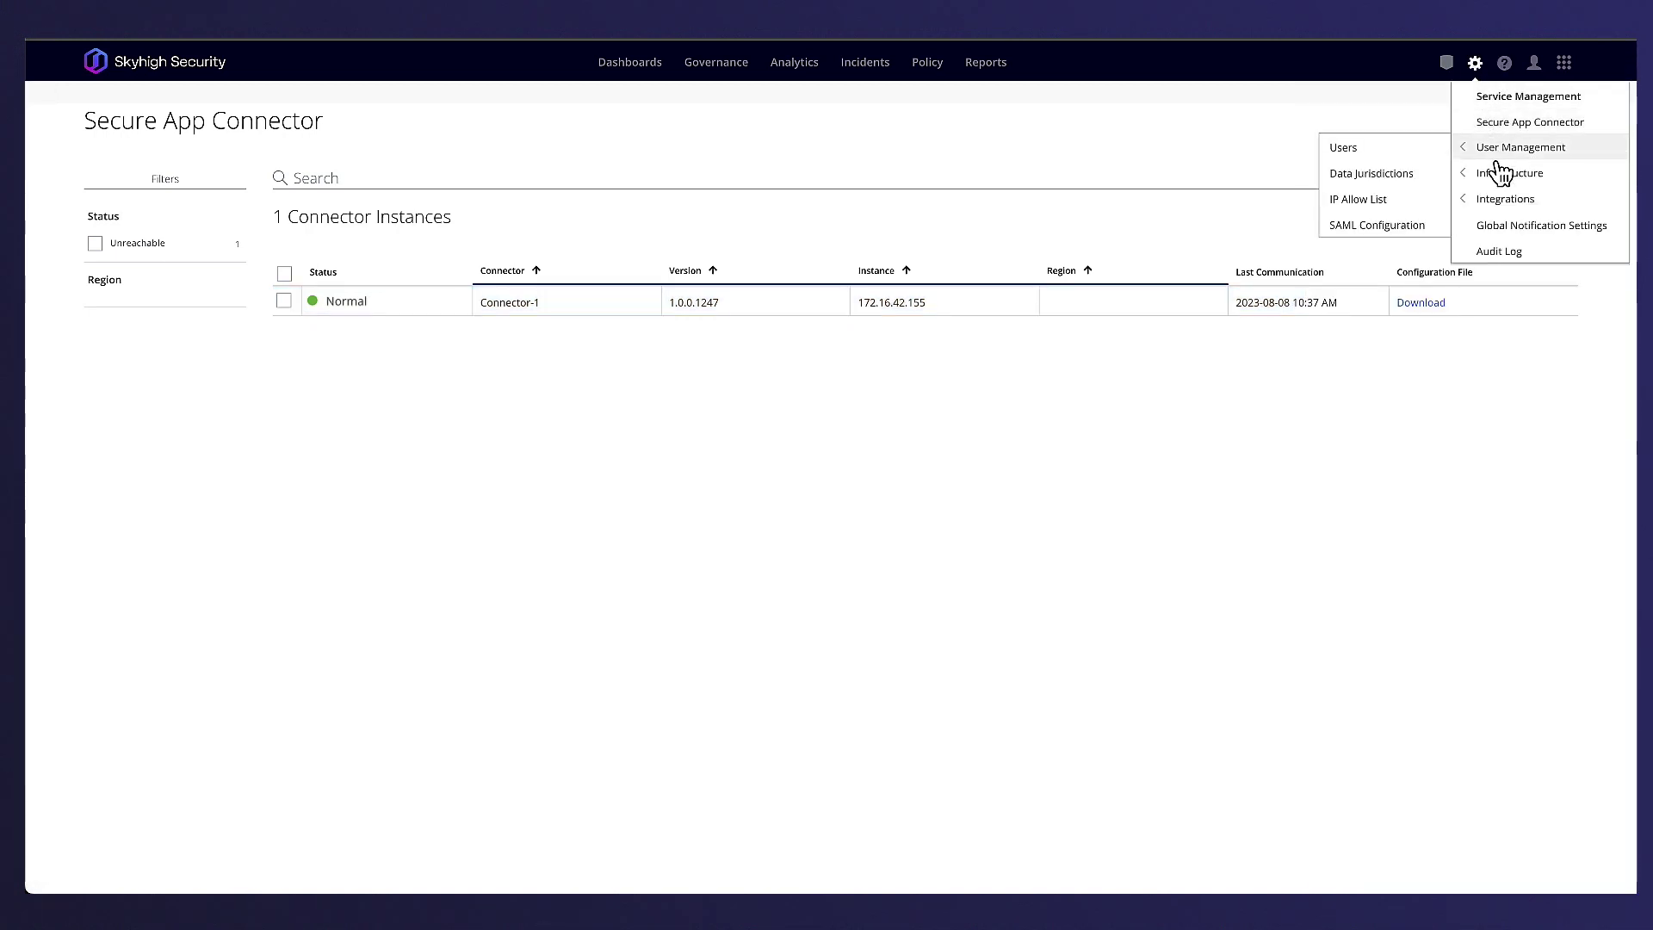
- In Private Access Configuration, review the AWS_US_West_2 connector group and leave it unchanged
mouse_move(1508, 175)
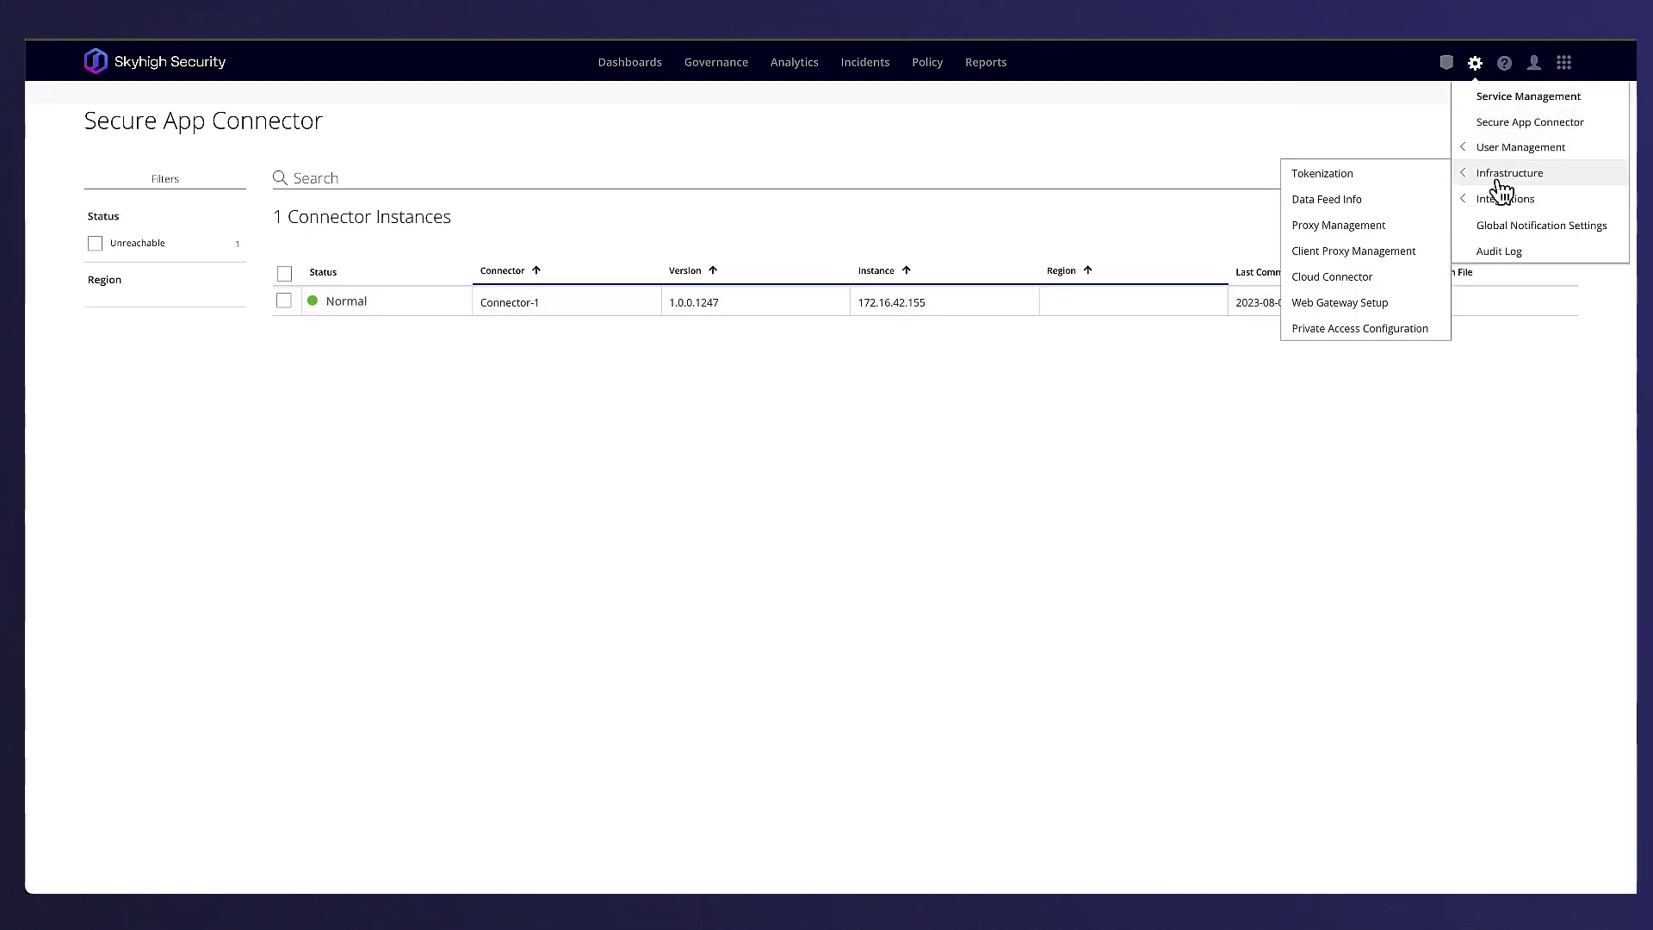
left_click(1360, 329)
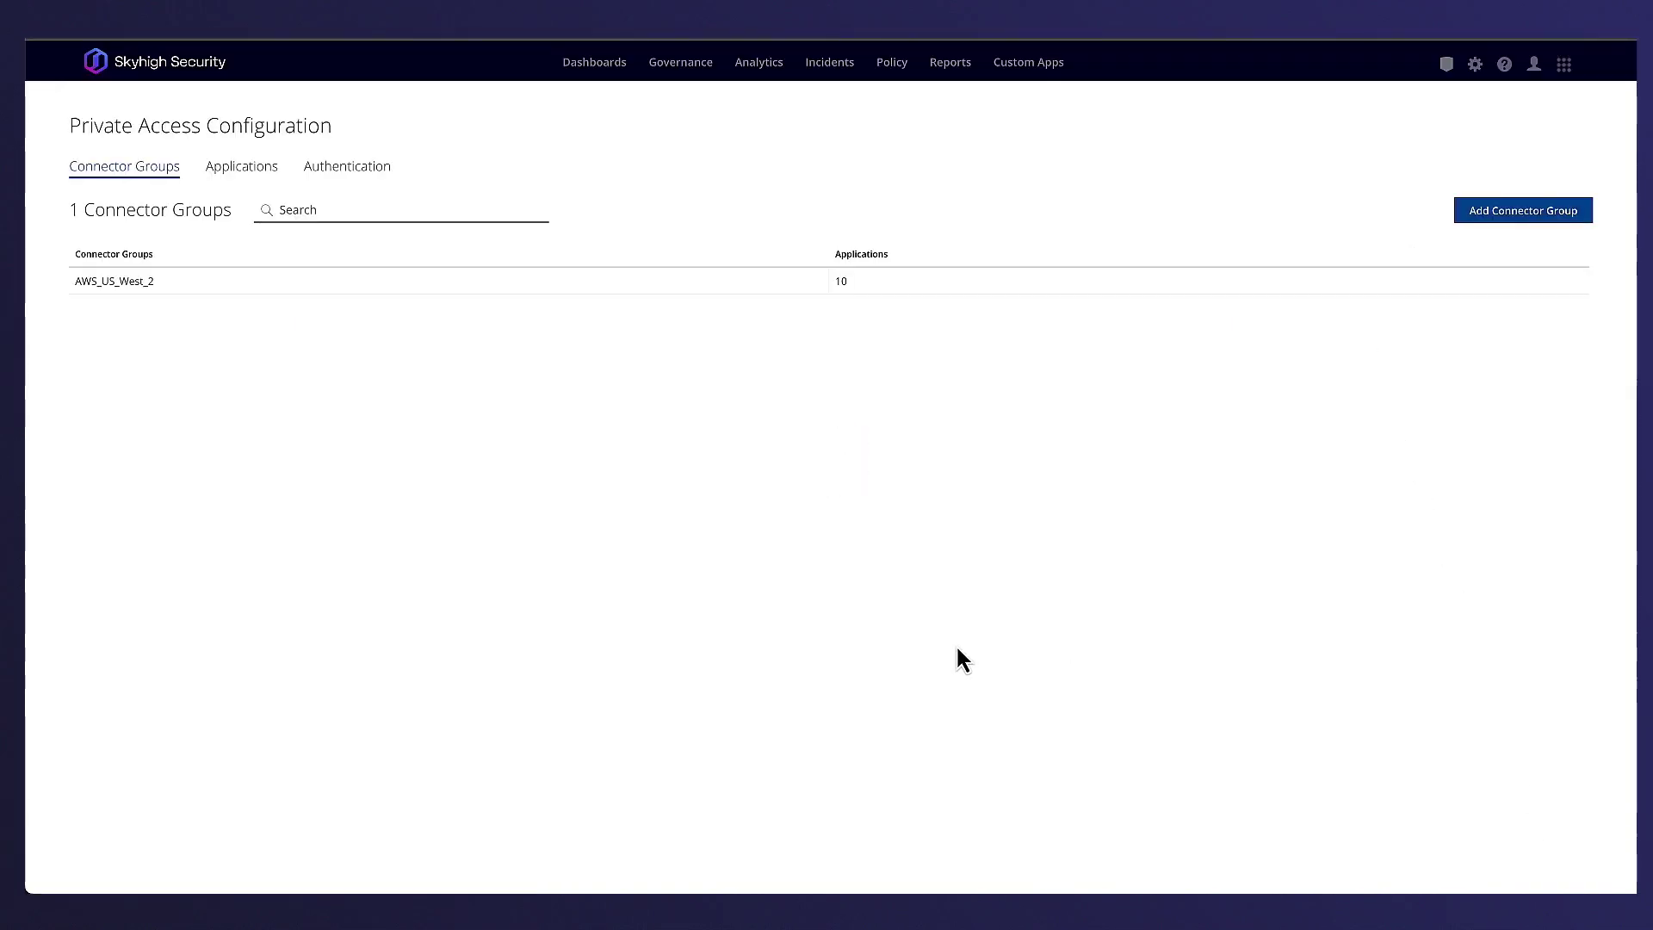
left_click(627, 295)
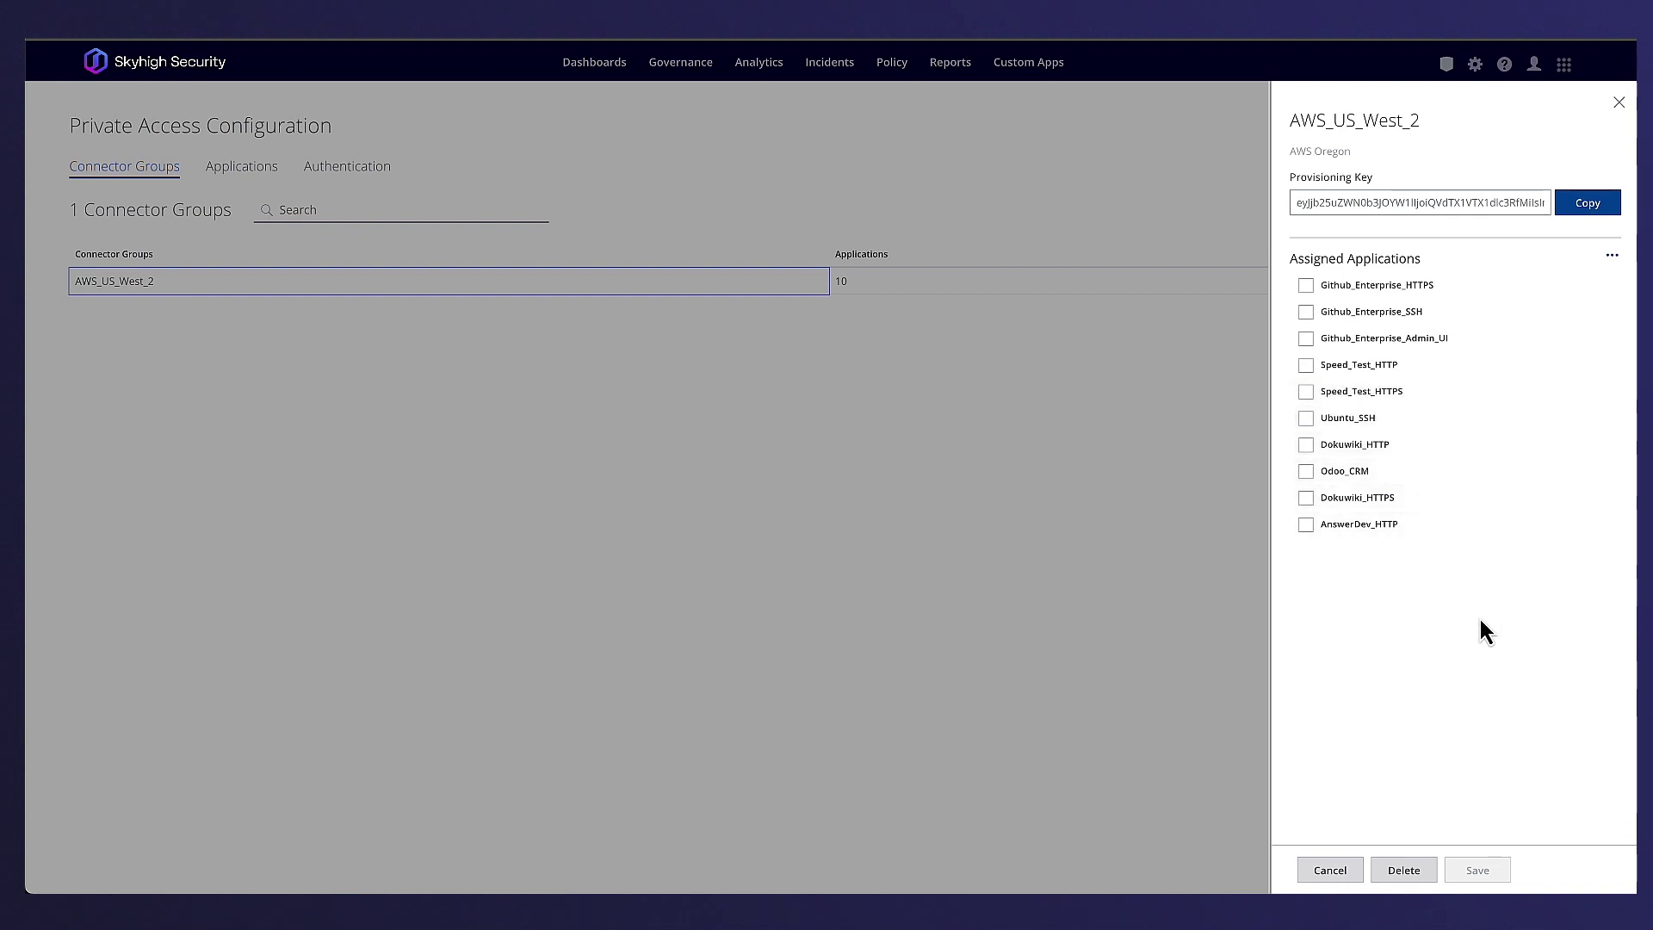
left_click(1332, 876)
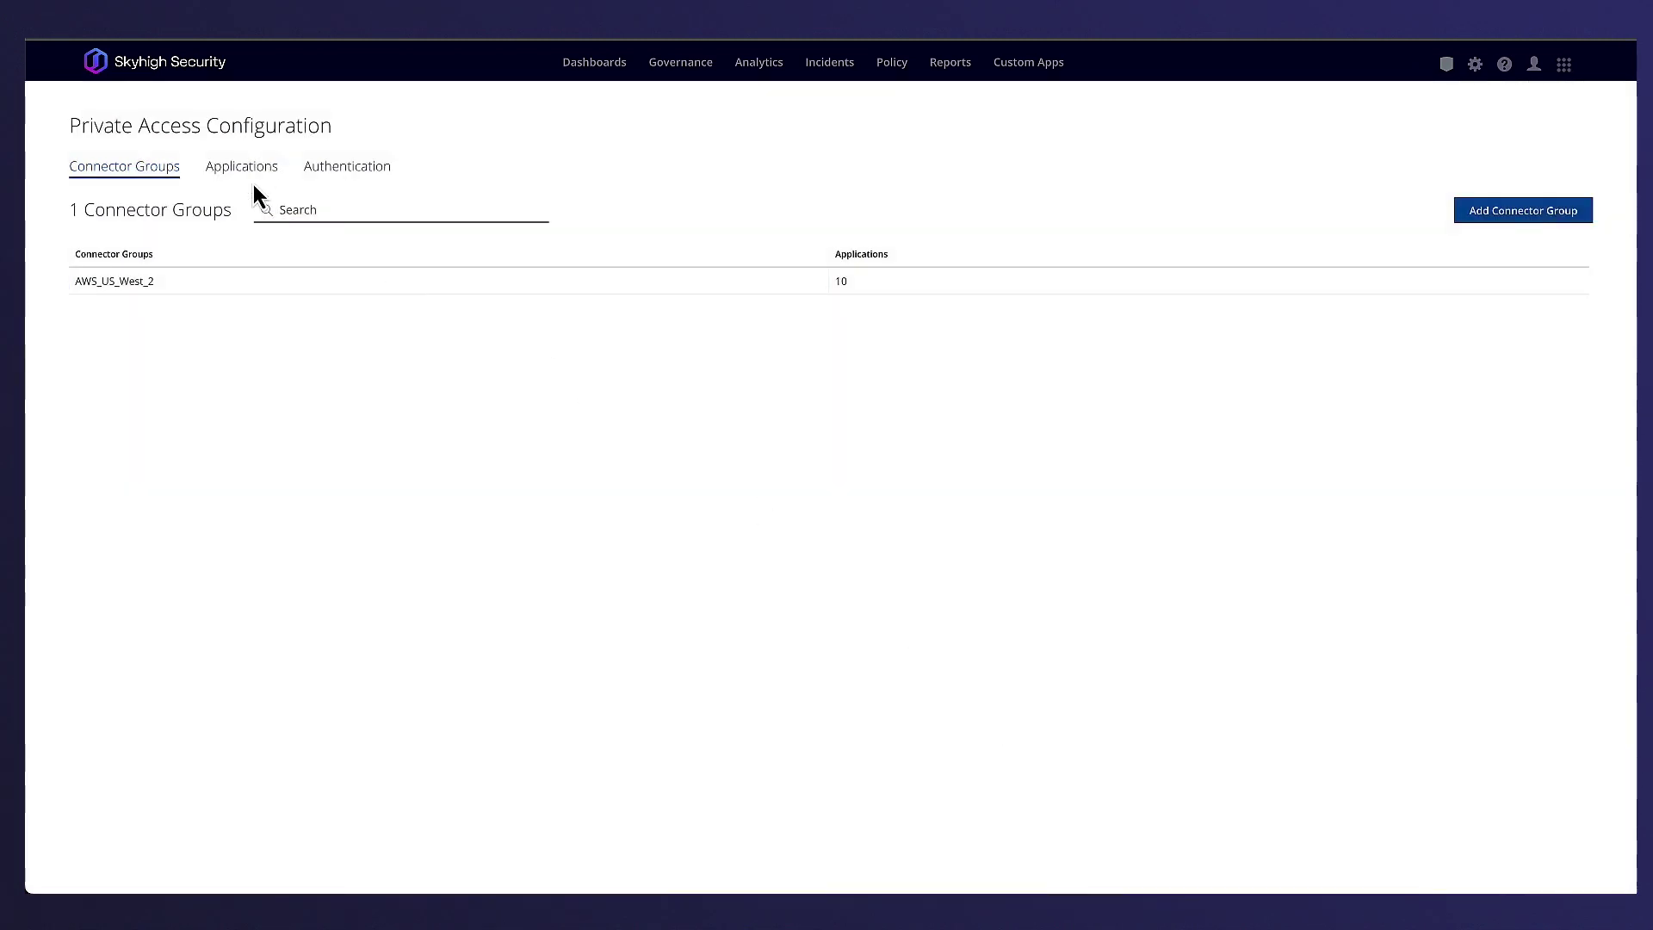
- In the Applications list, review Odoo_CRM's settings with HTTP protocol and close them unchanged
left_click(240, 180)
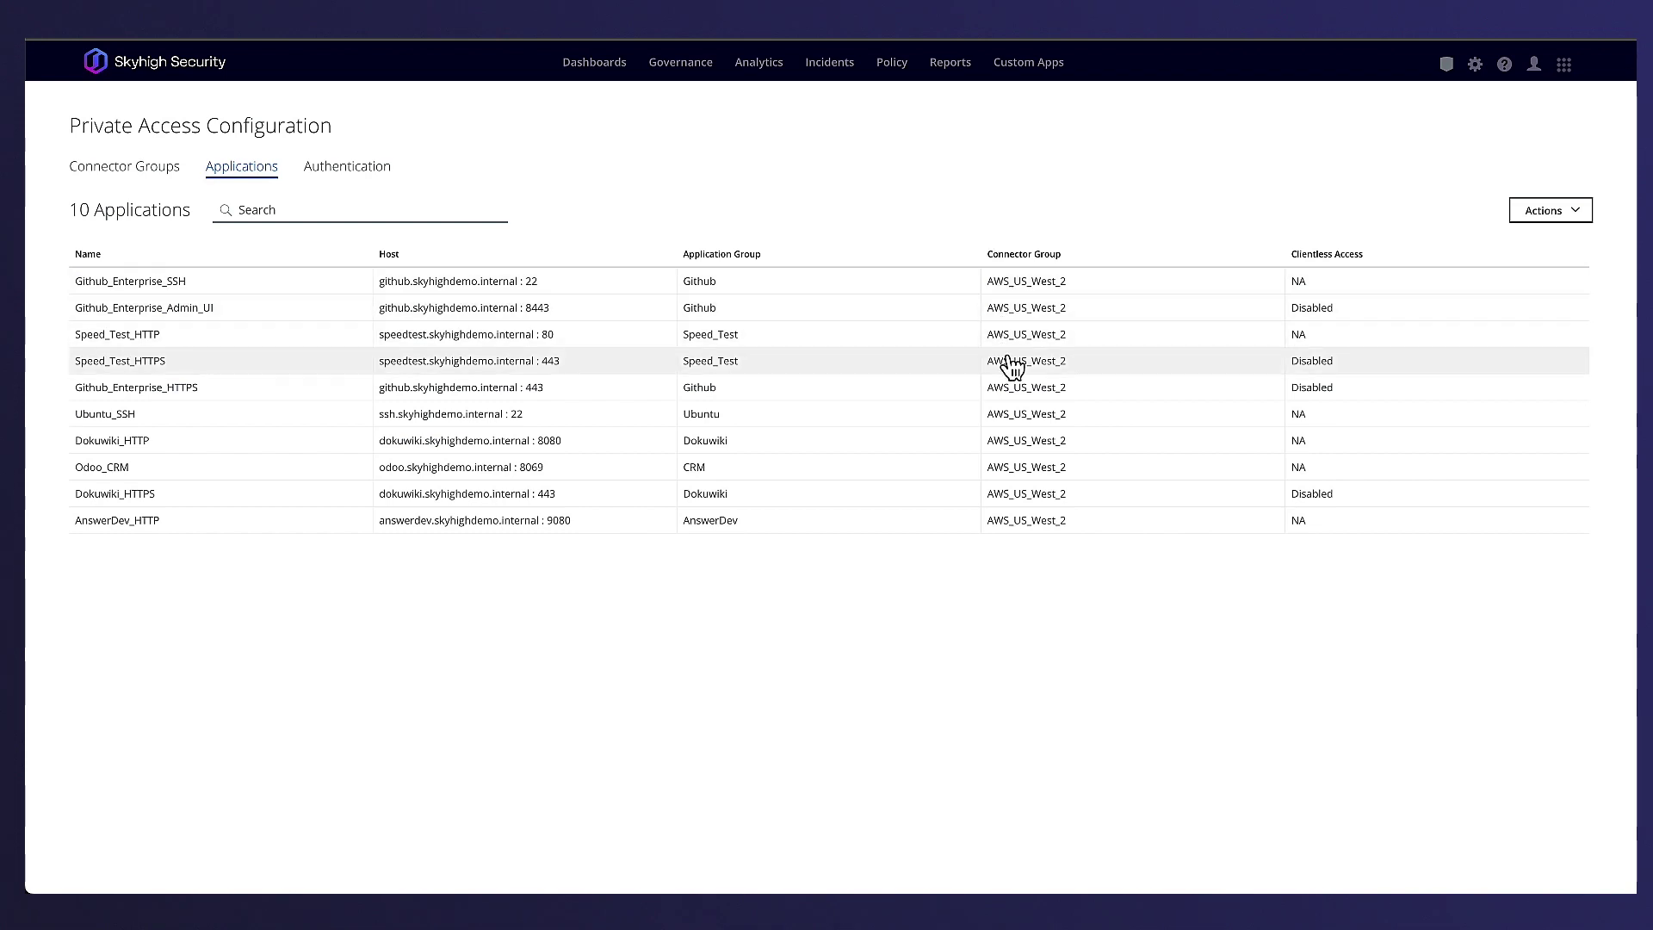
left_click(1021, 473)
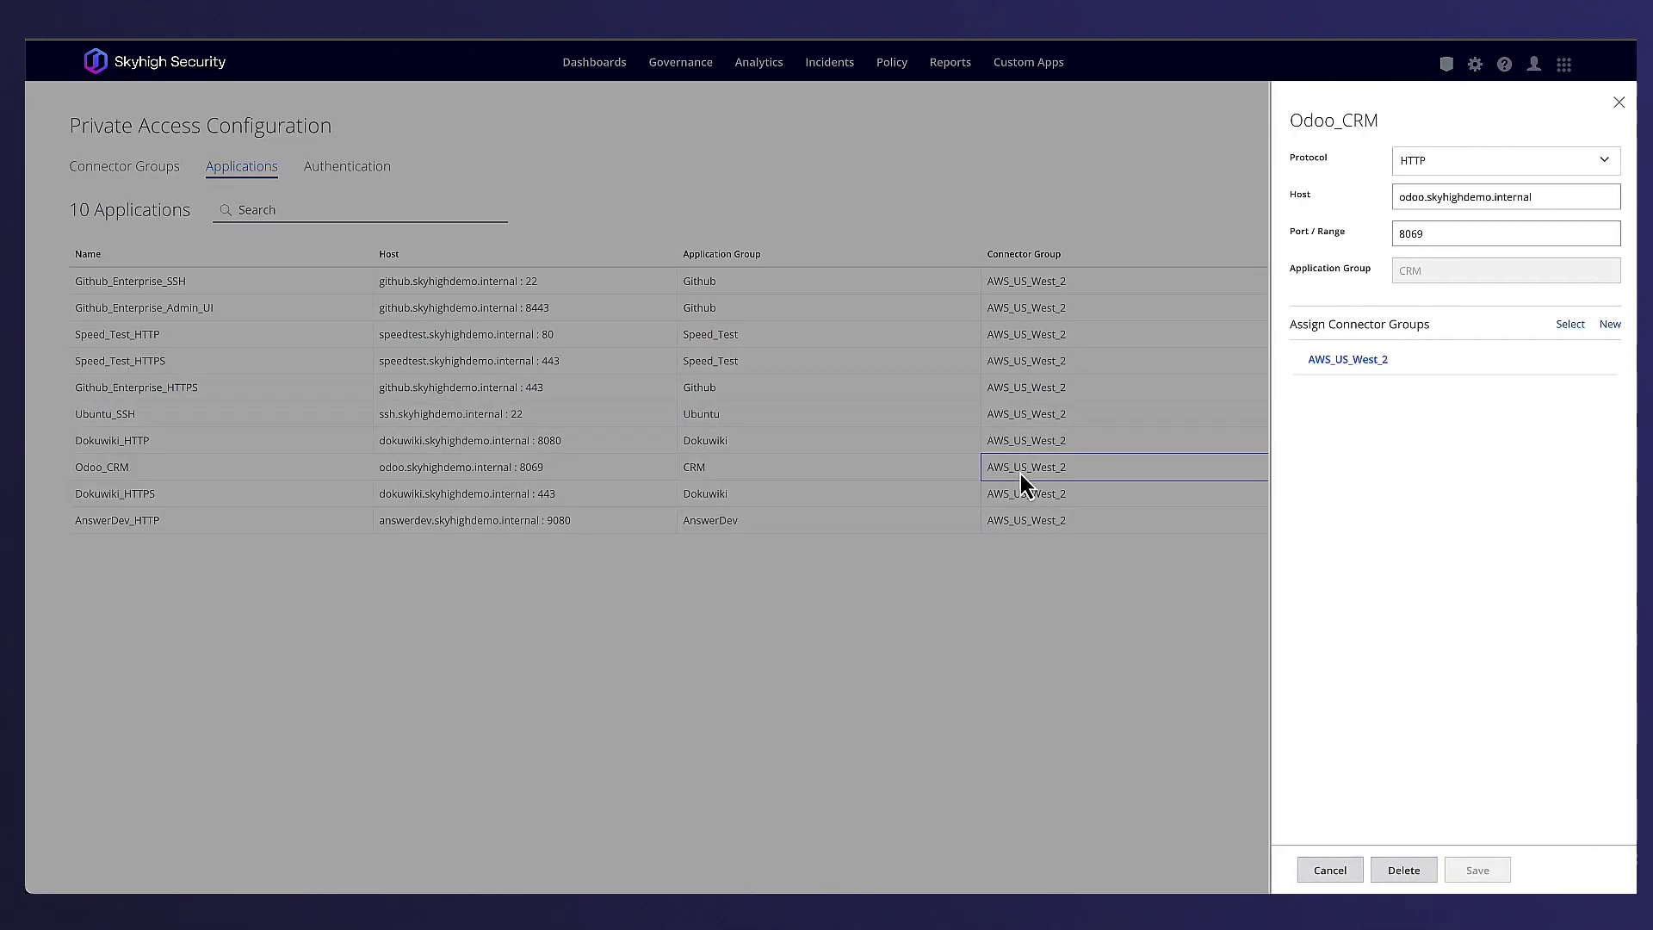
left_click(1488, 164)
left_click(1488, 163)
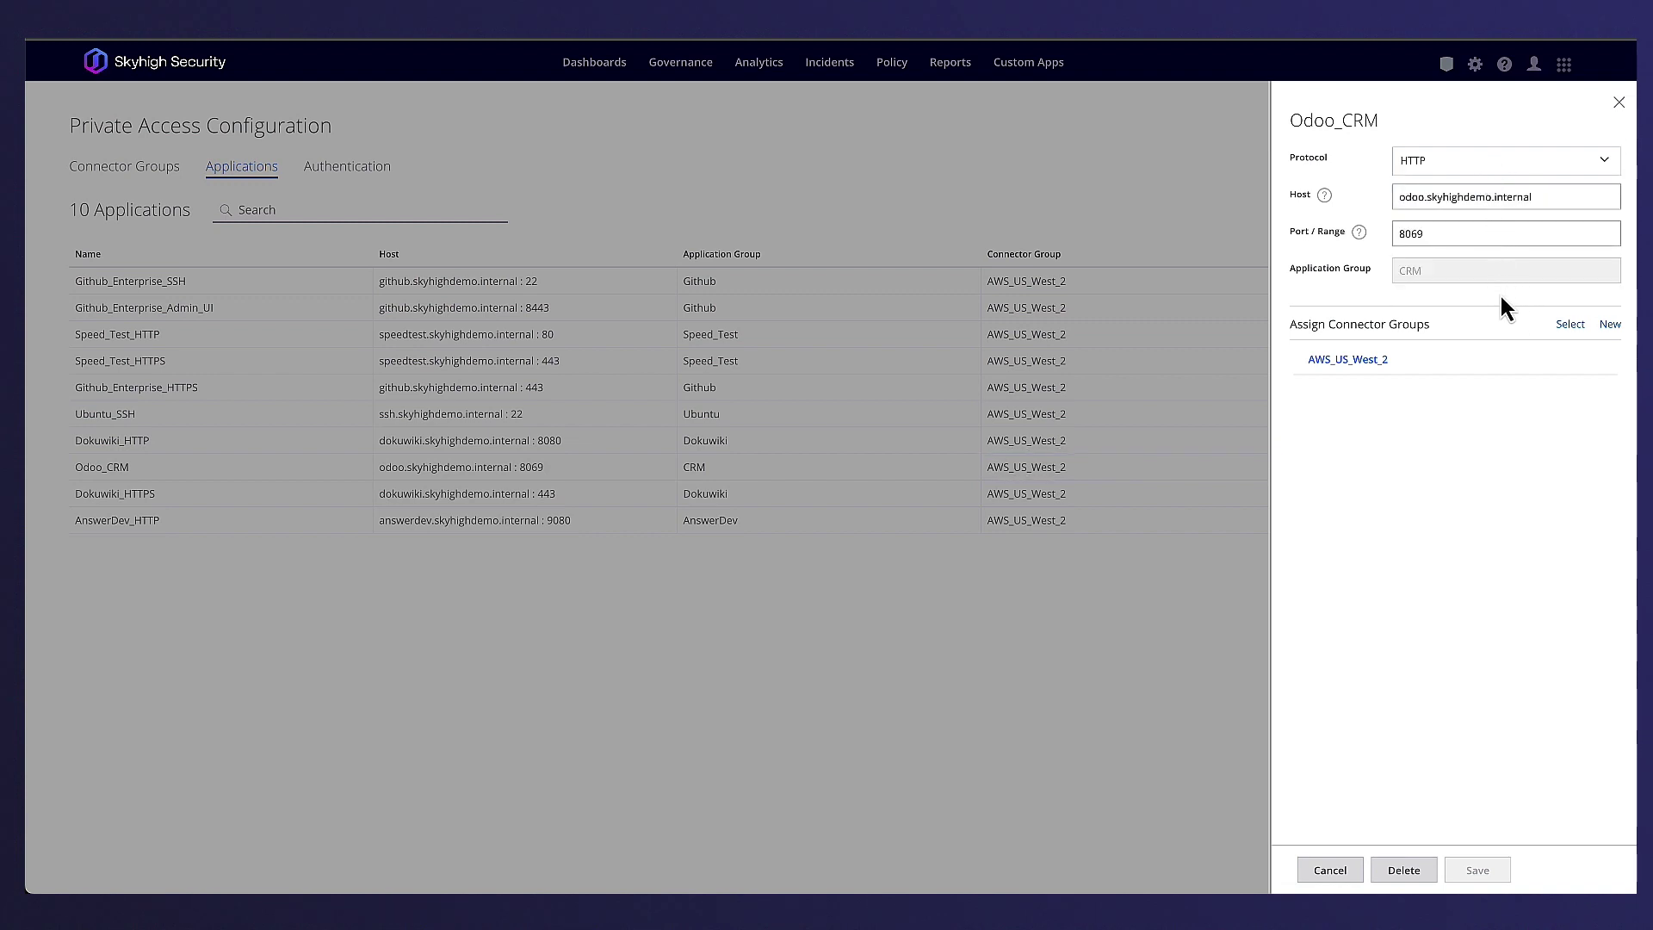
left_click(1330, 870)
key("Return")
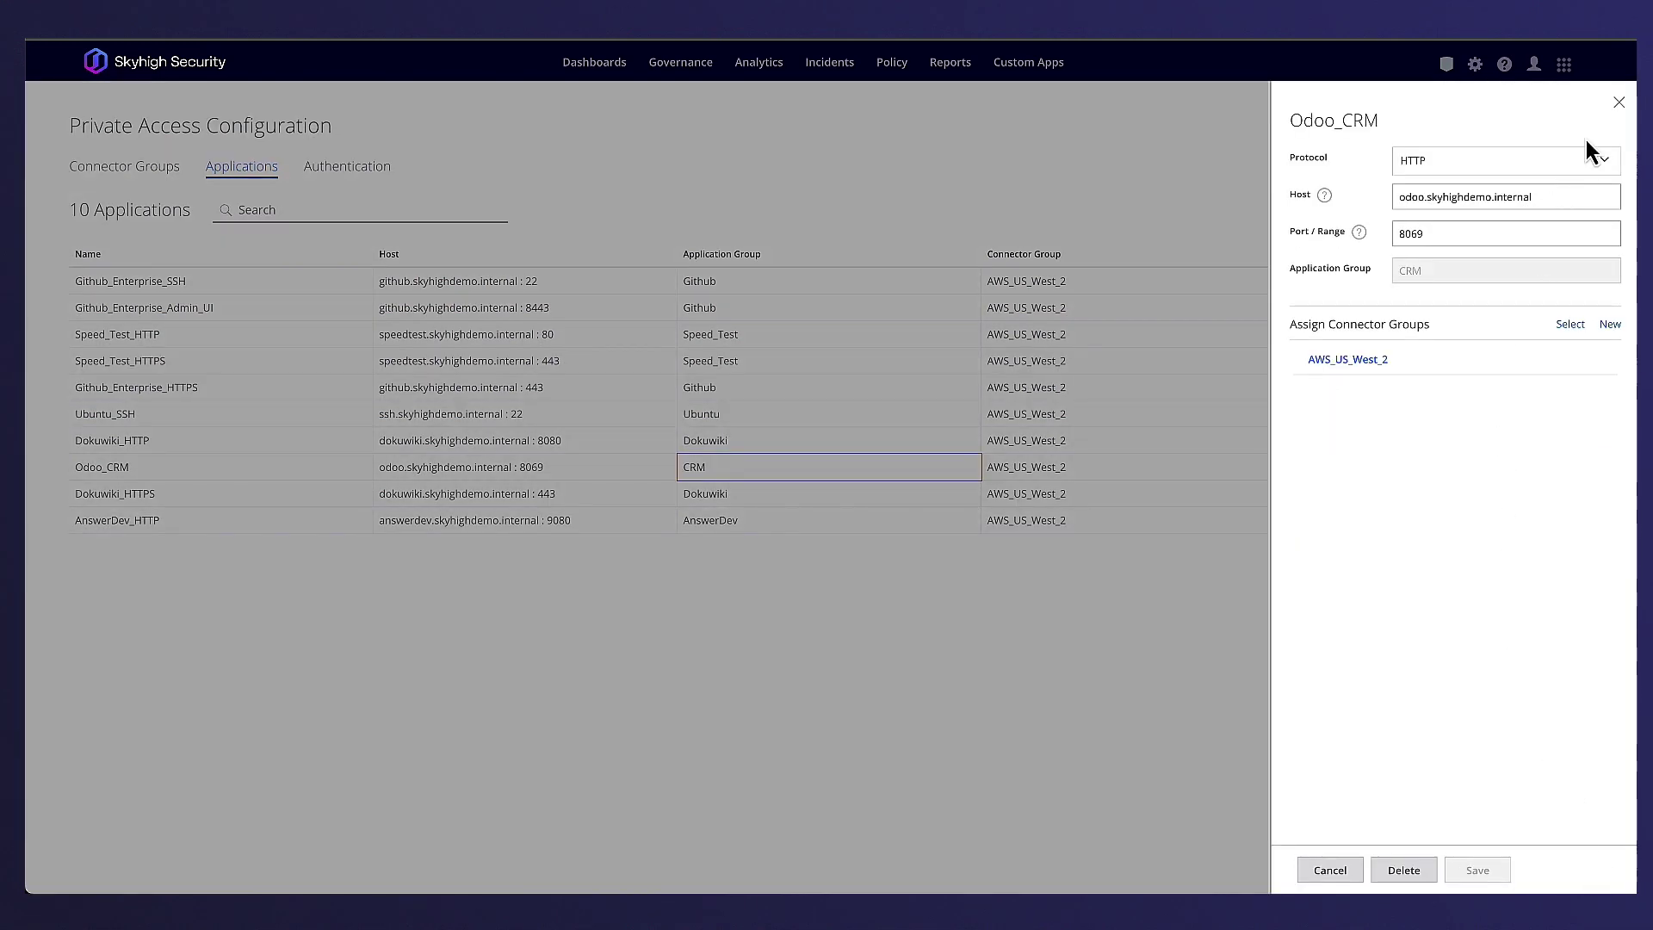
left_click(1619, 104)
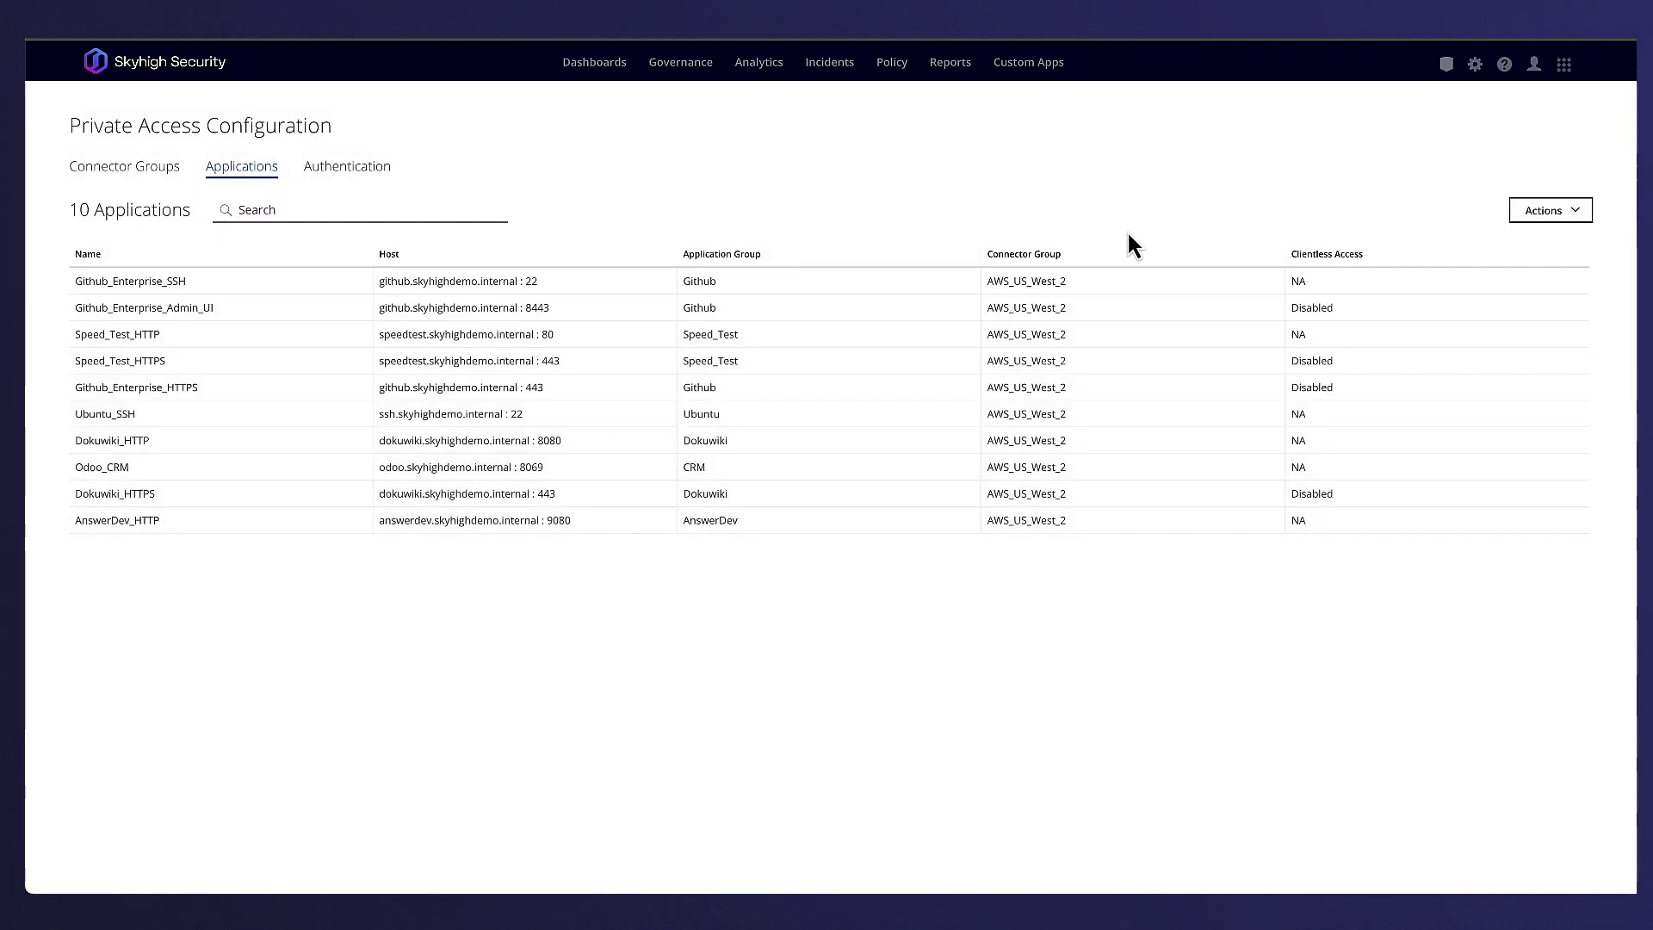
- Open the Private Access Policy rules under Access Control
left_click(893, 63)
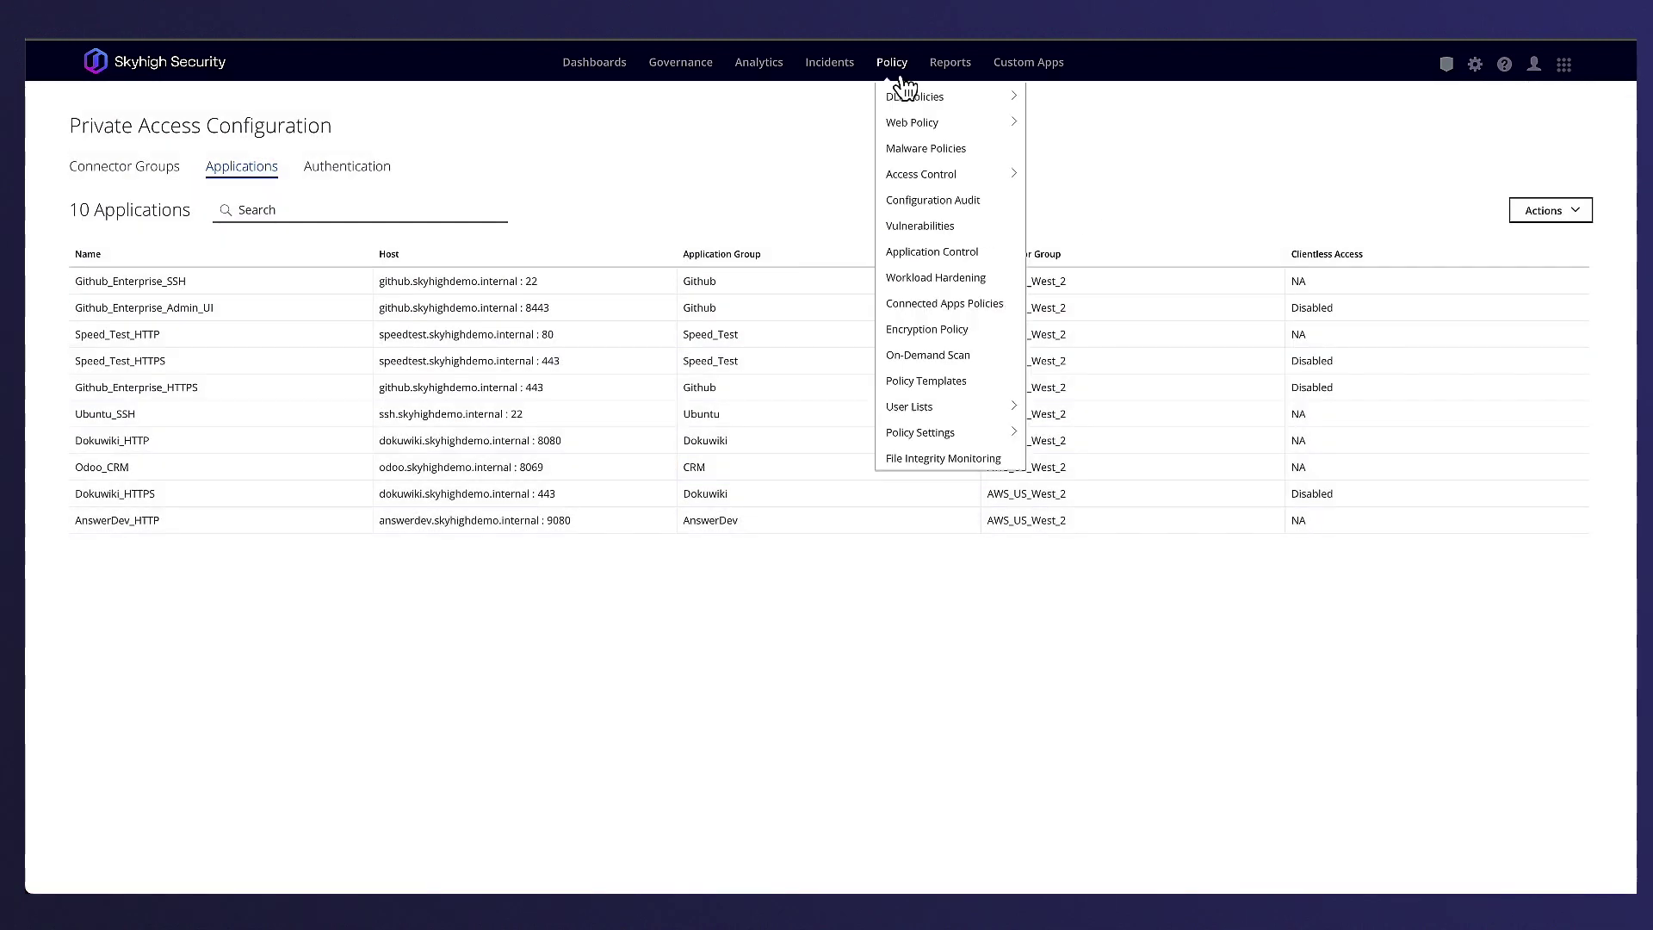
mouse_move(933, 179)
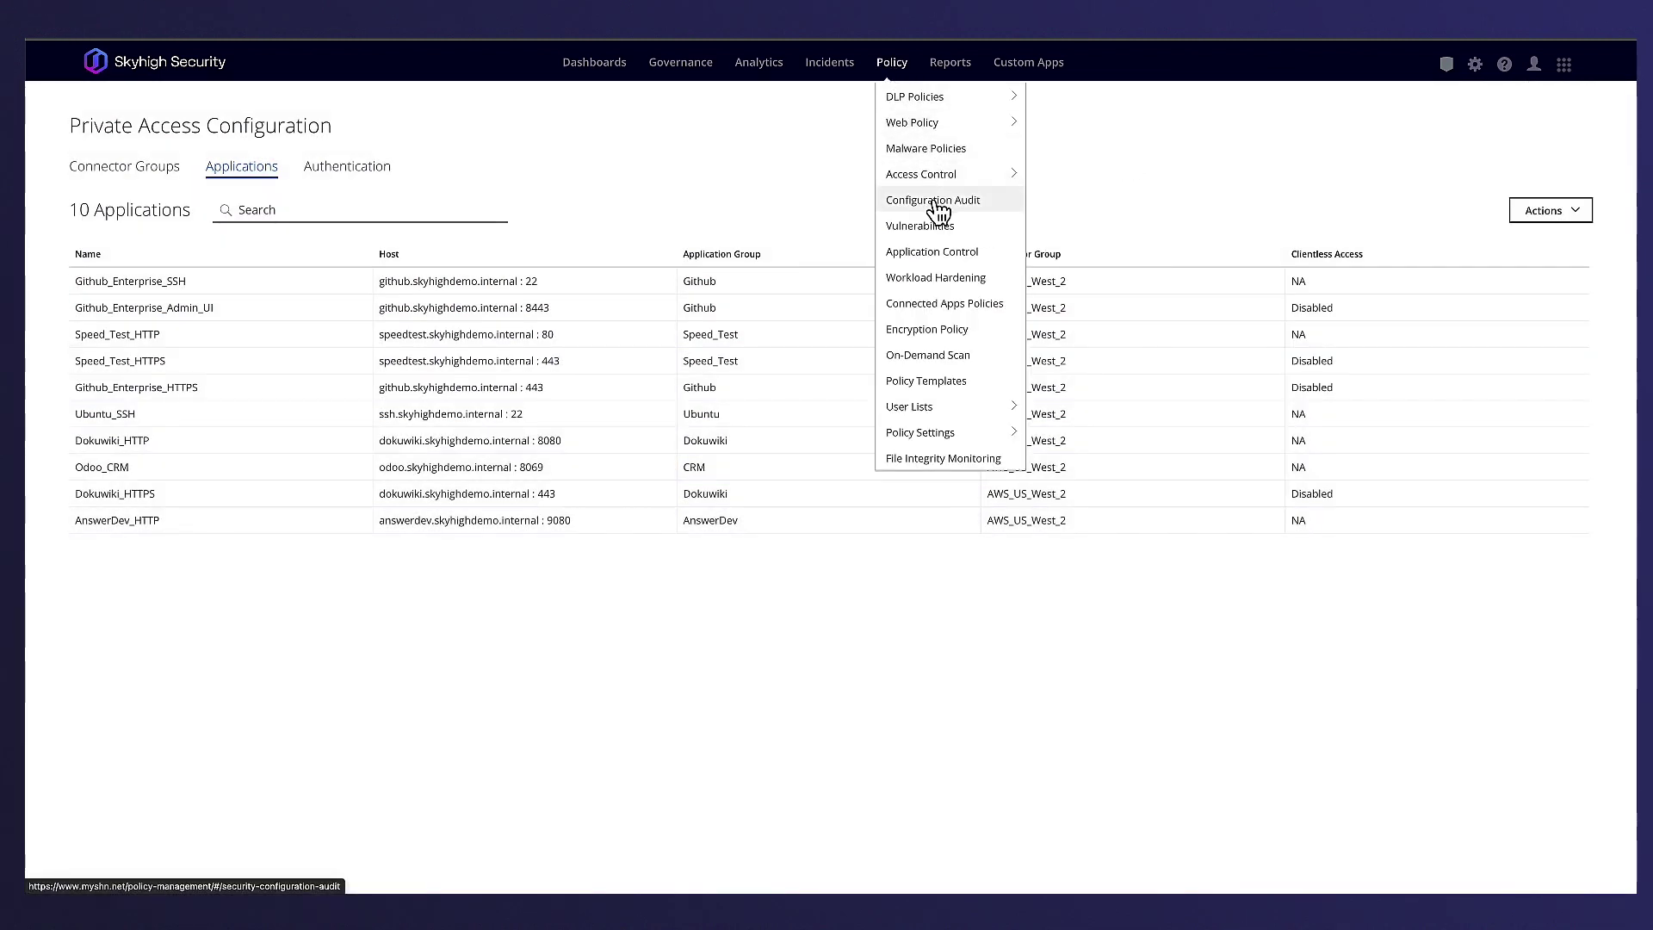
left_click(1067, 251)
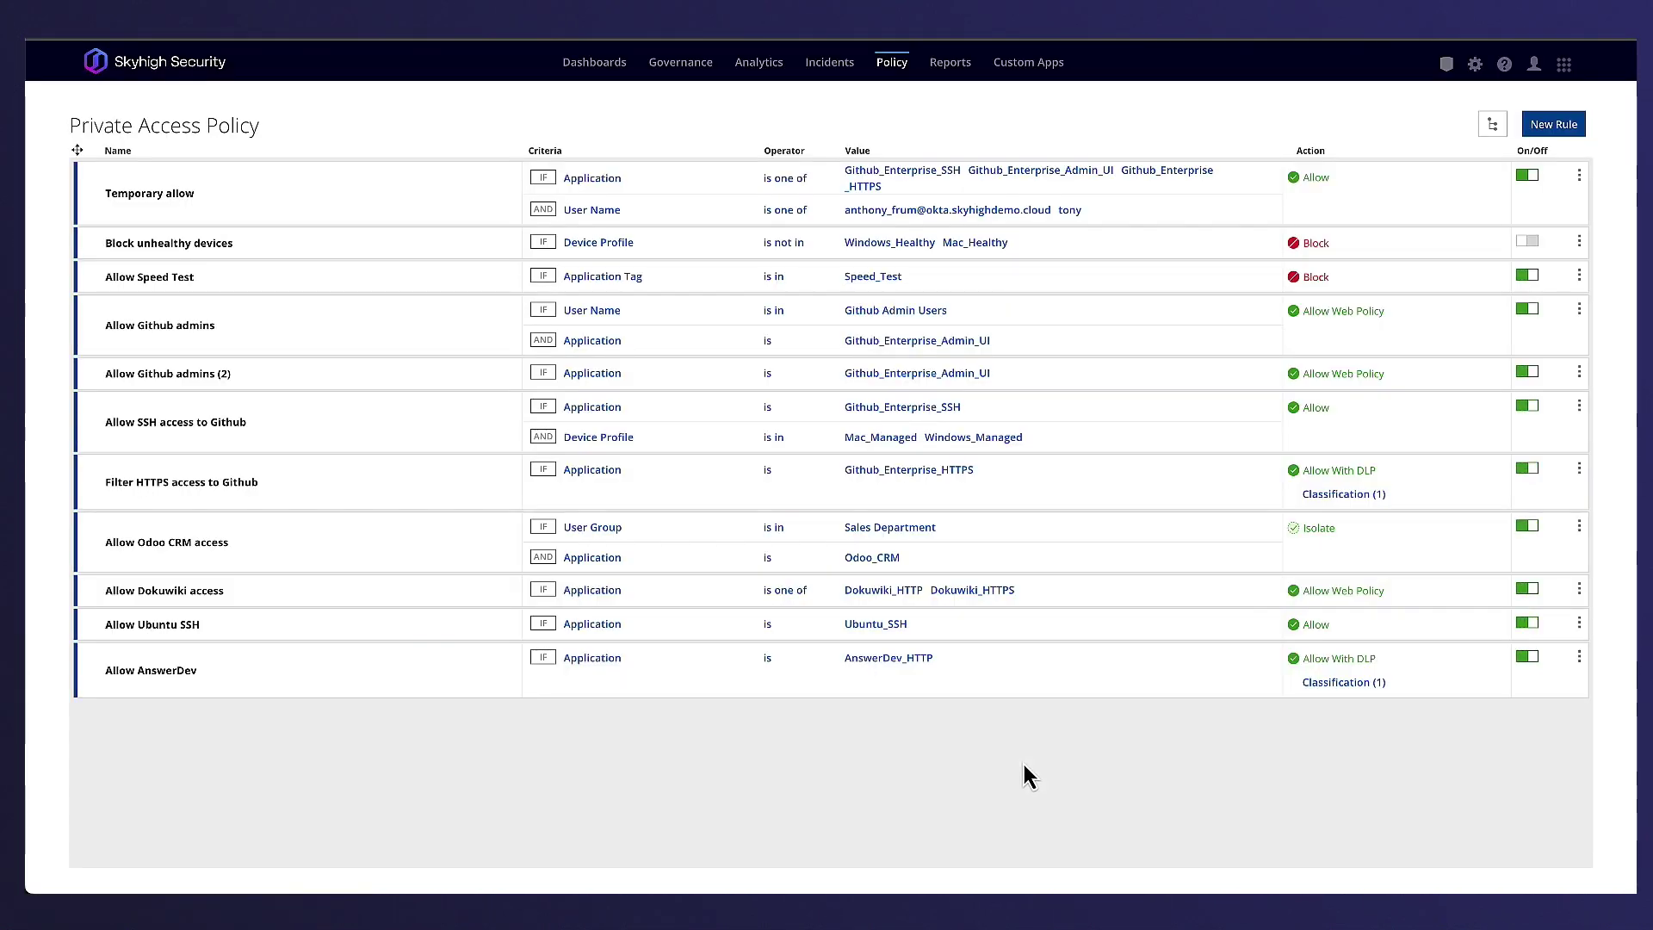
- Review Block unhealthy devices' Device Profile criterion and the Financial and Security Compliance classification
left_click(589, 241)
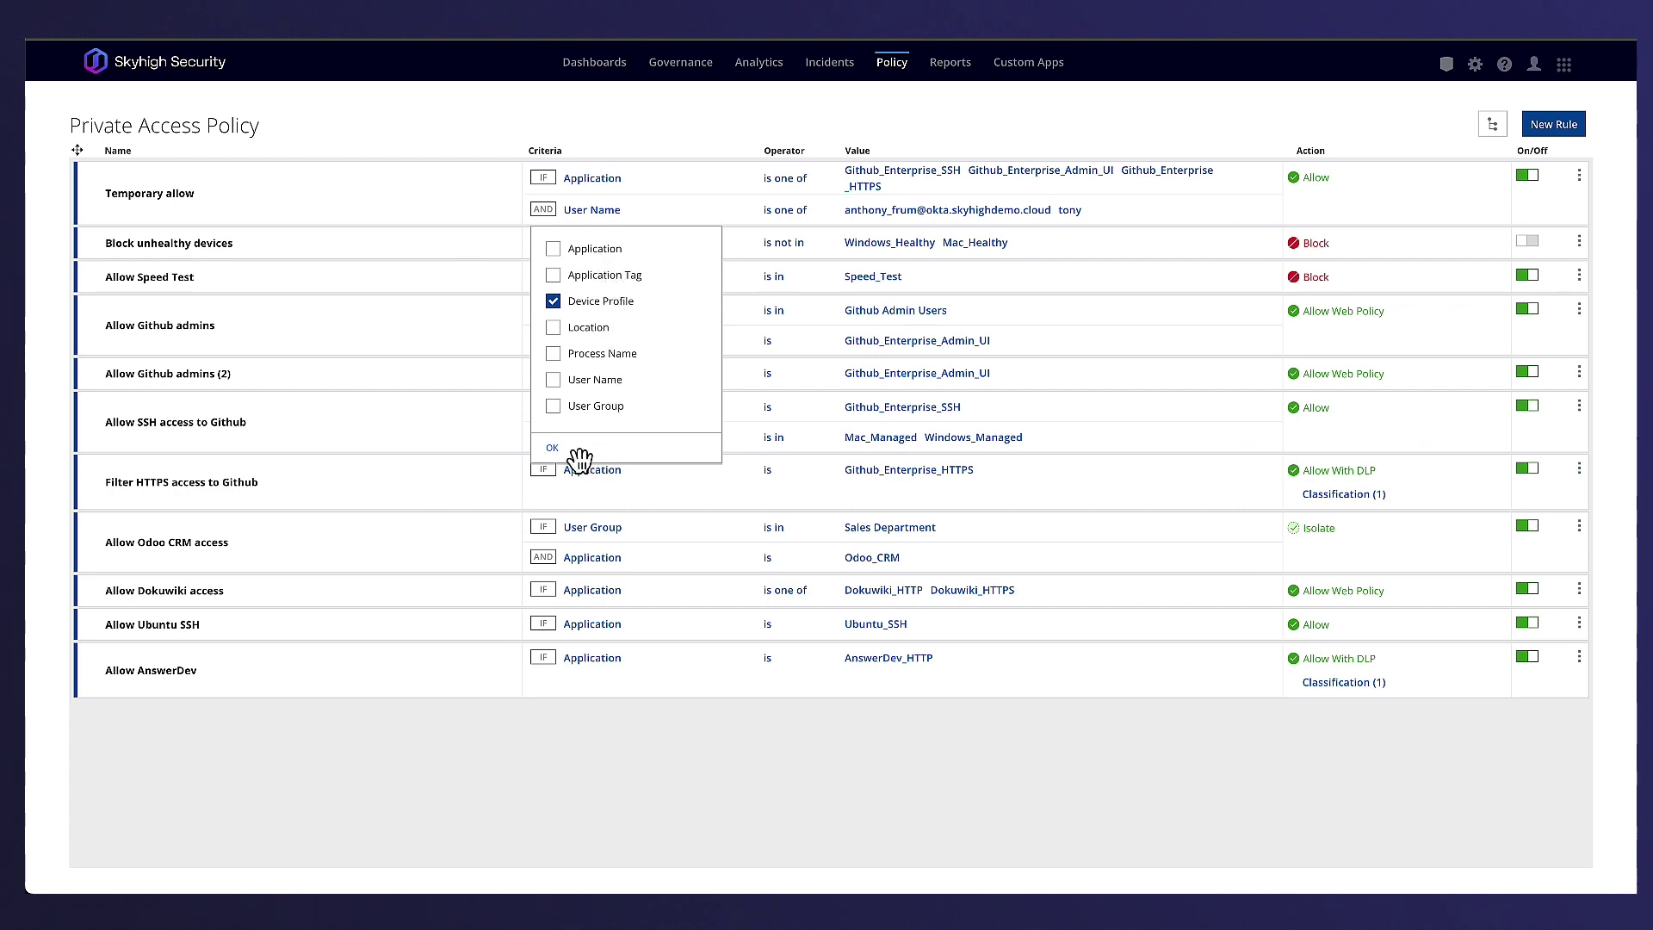
left_click(550, 451)
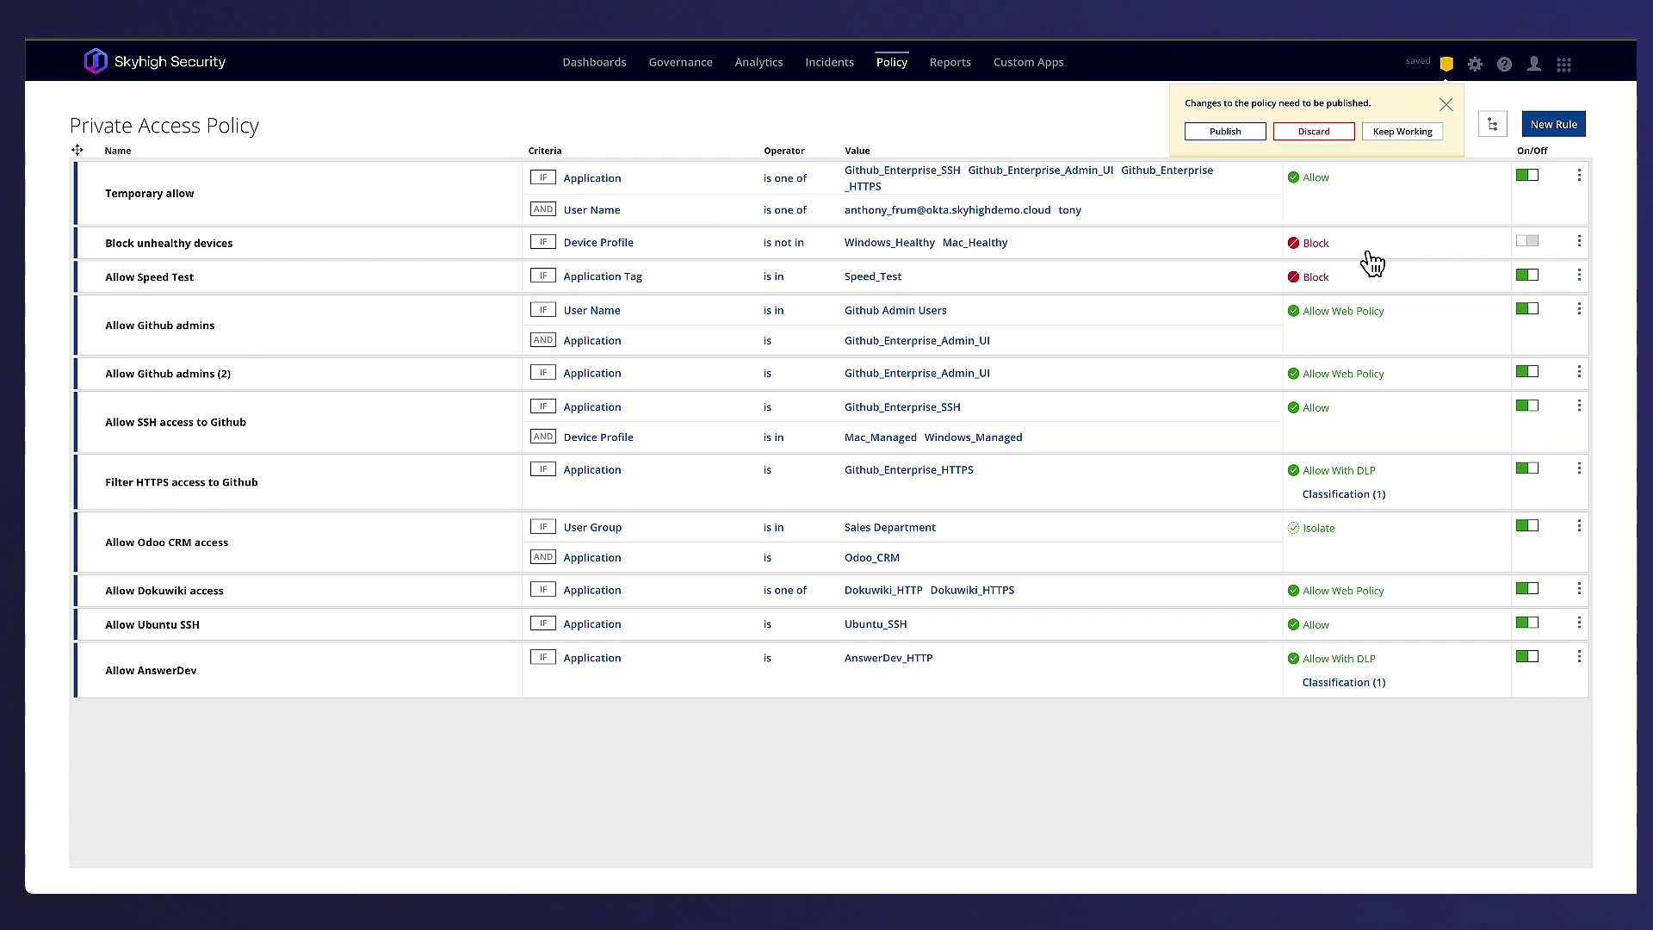
left_click(1357, 682)
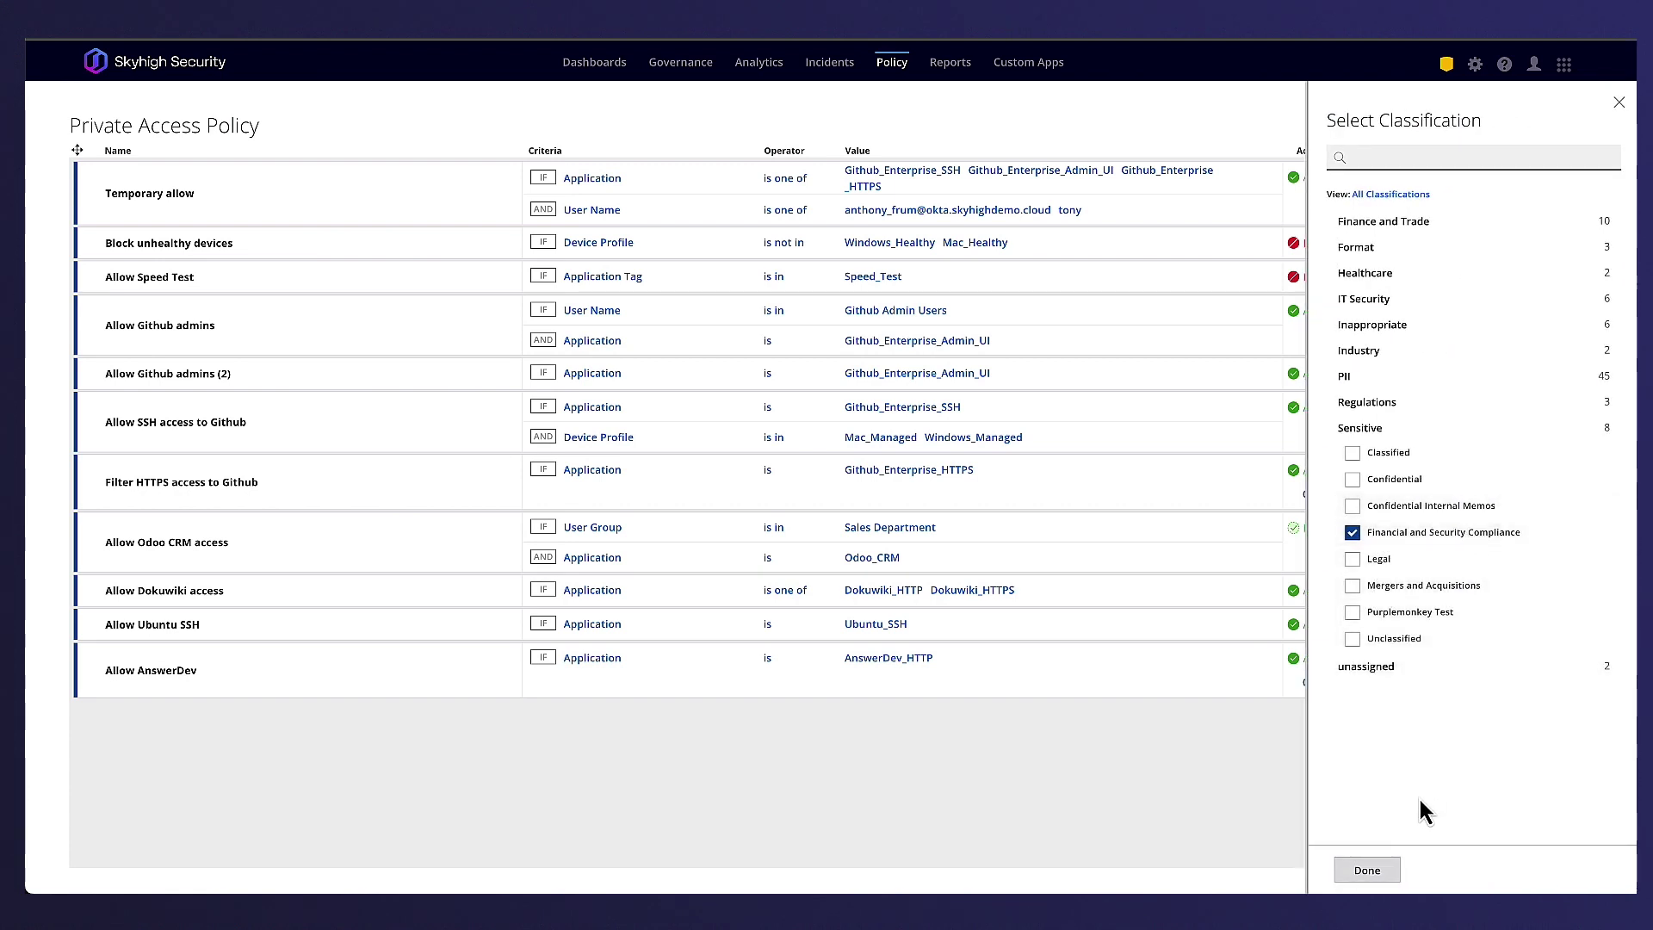
left_click(1387, 876)
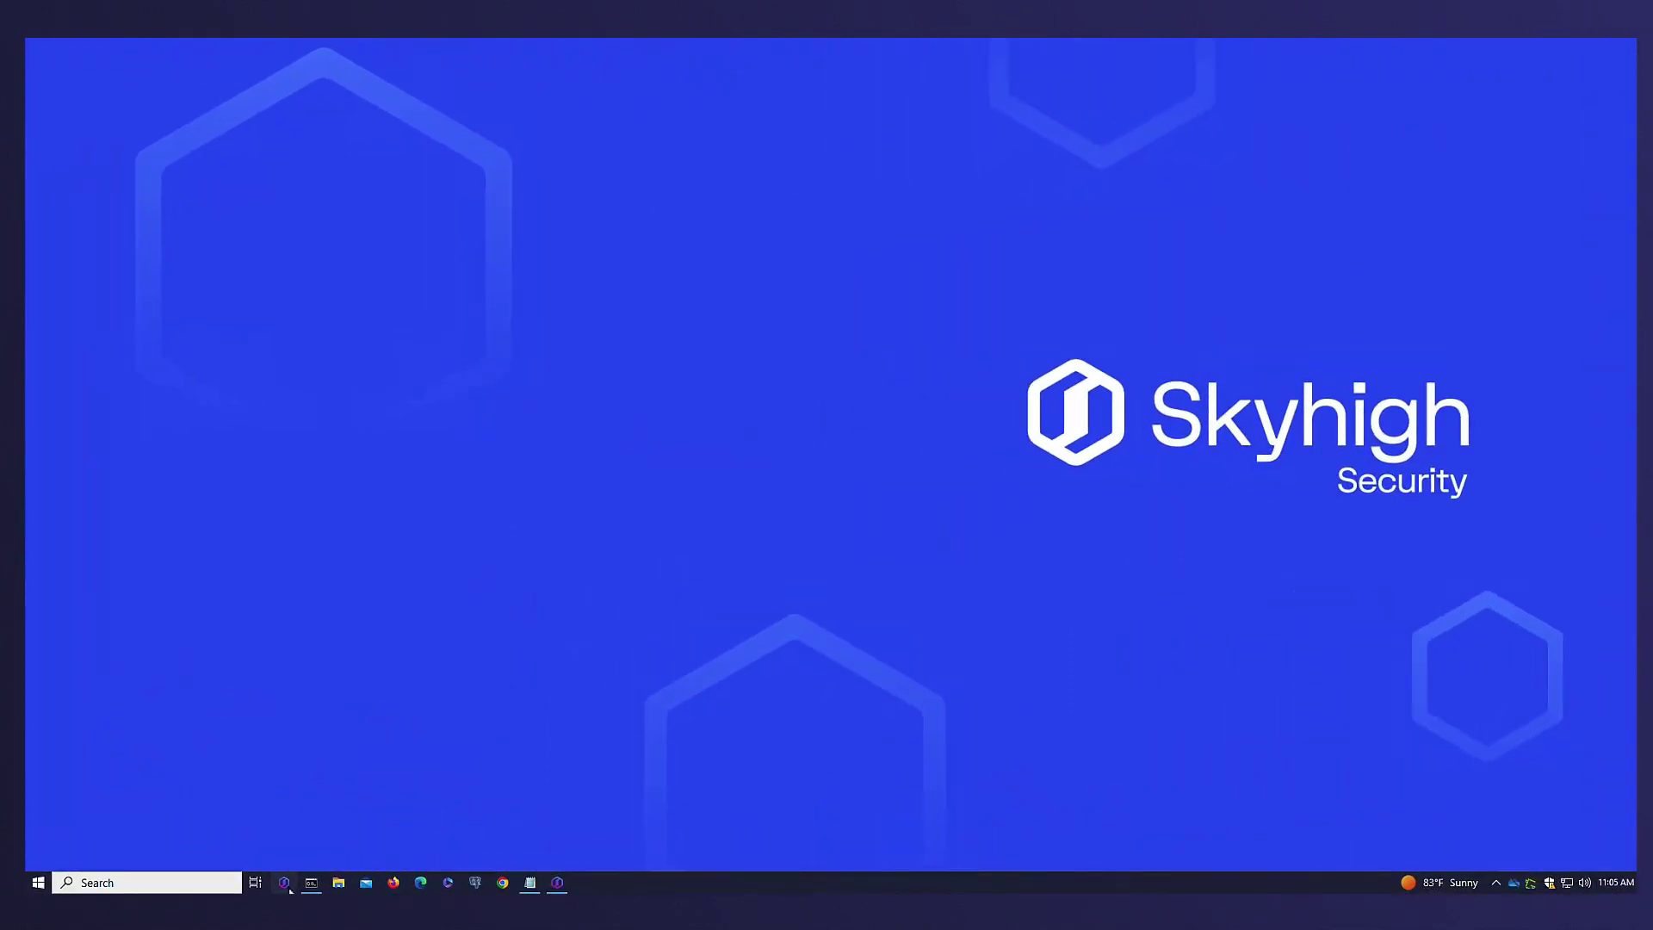
- Confirm Skyhigh Client Proxy shows Private Access authenticated and connected, then launch Chrome
left_click(287, 887)
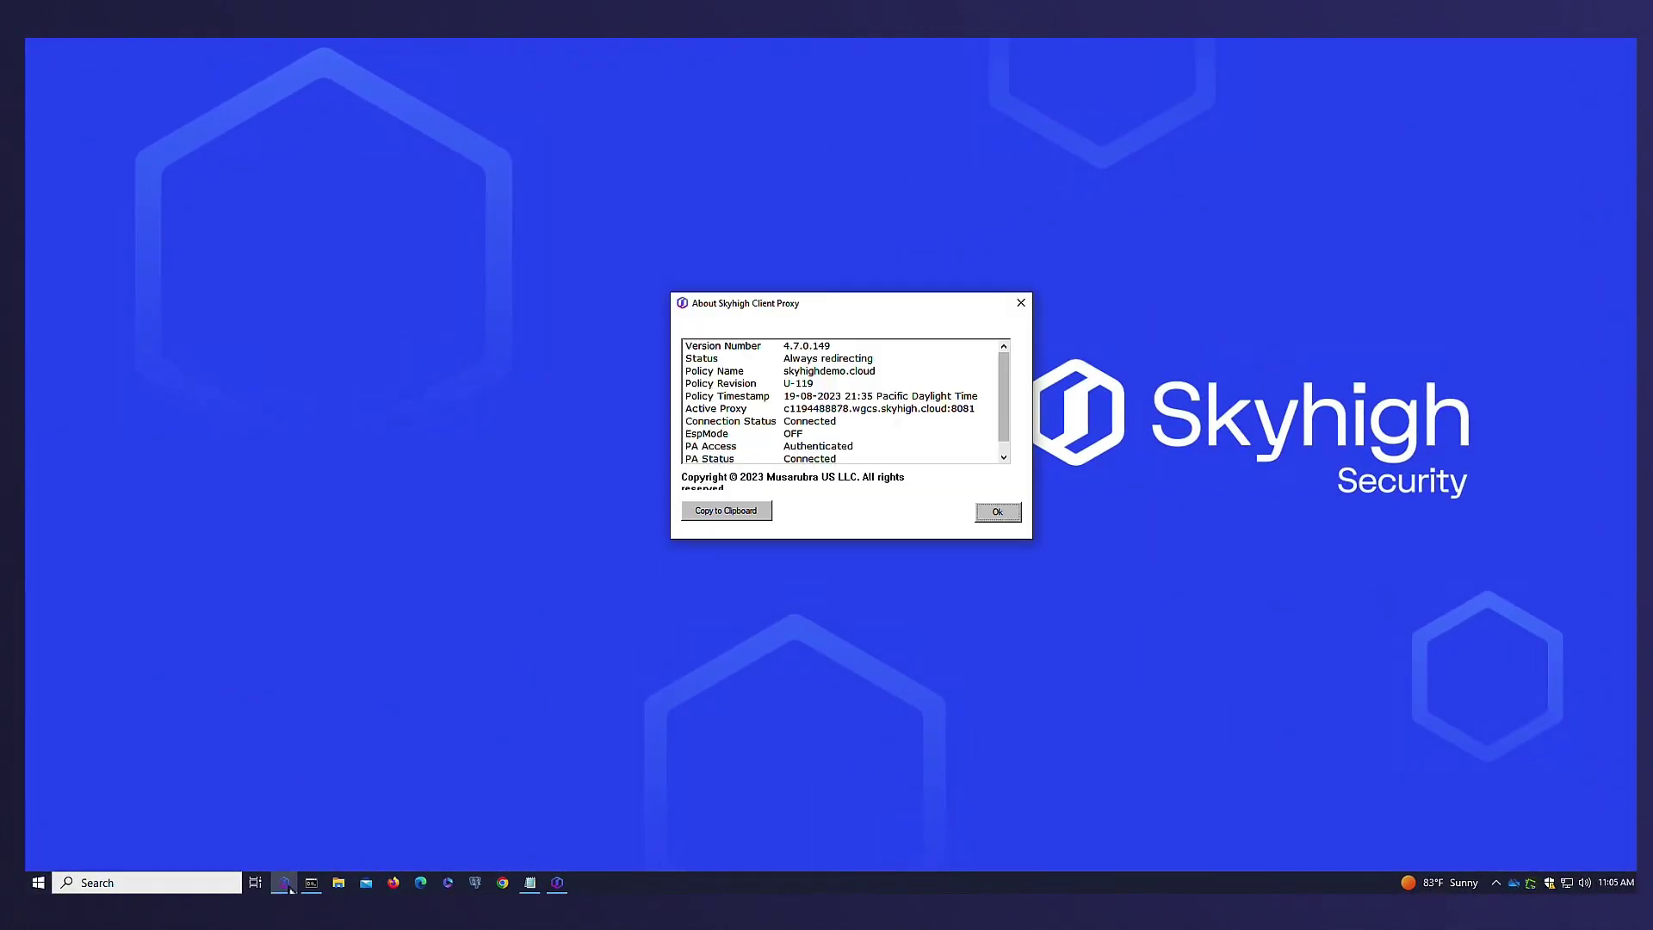
left_click(501, 884)
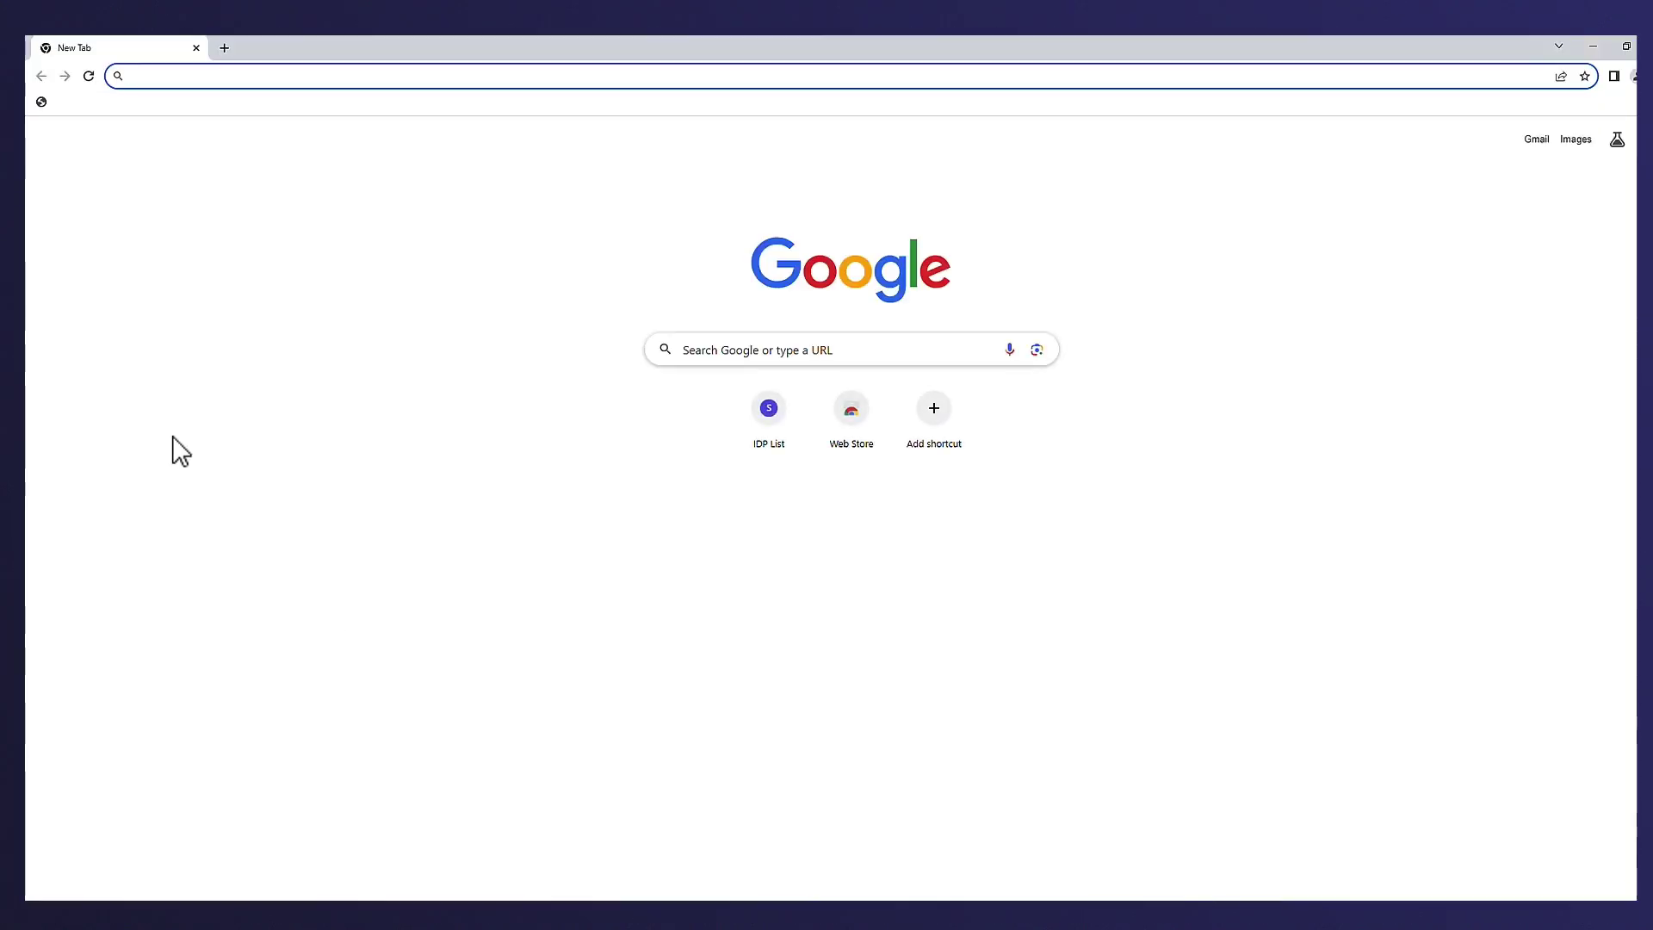
- Load the pasted DokuWiki address in the browser
left_click(172, 79)
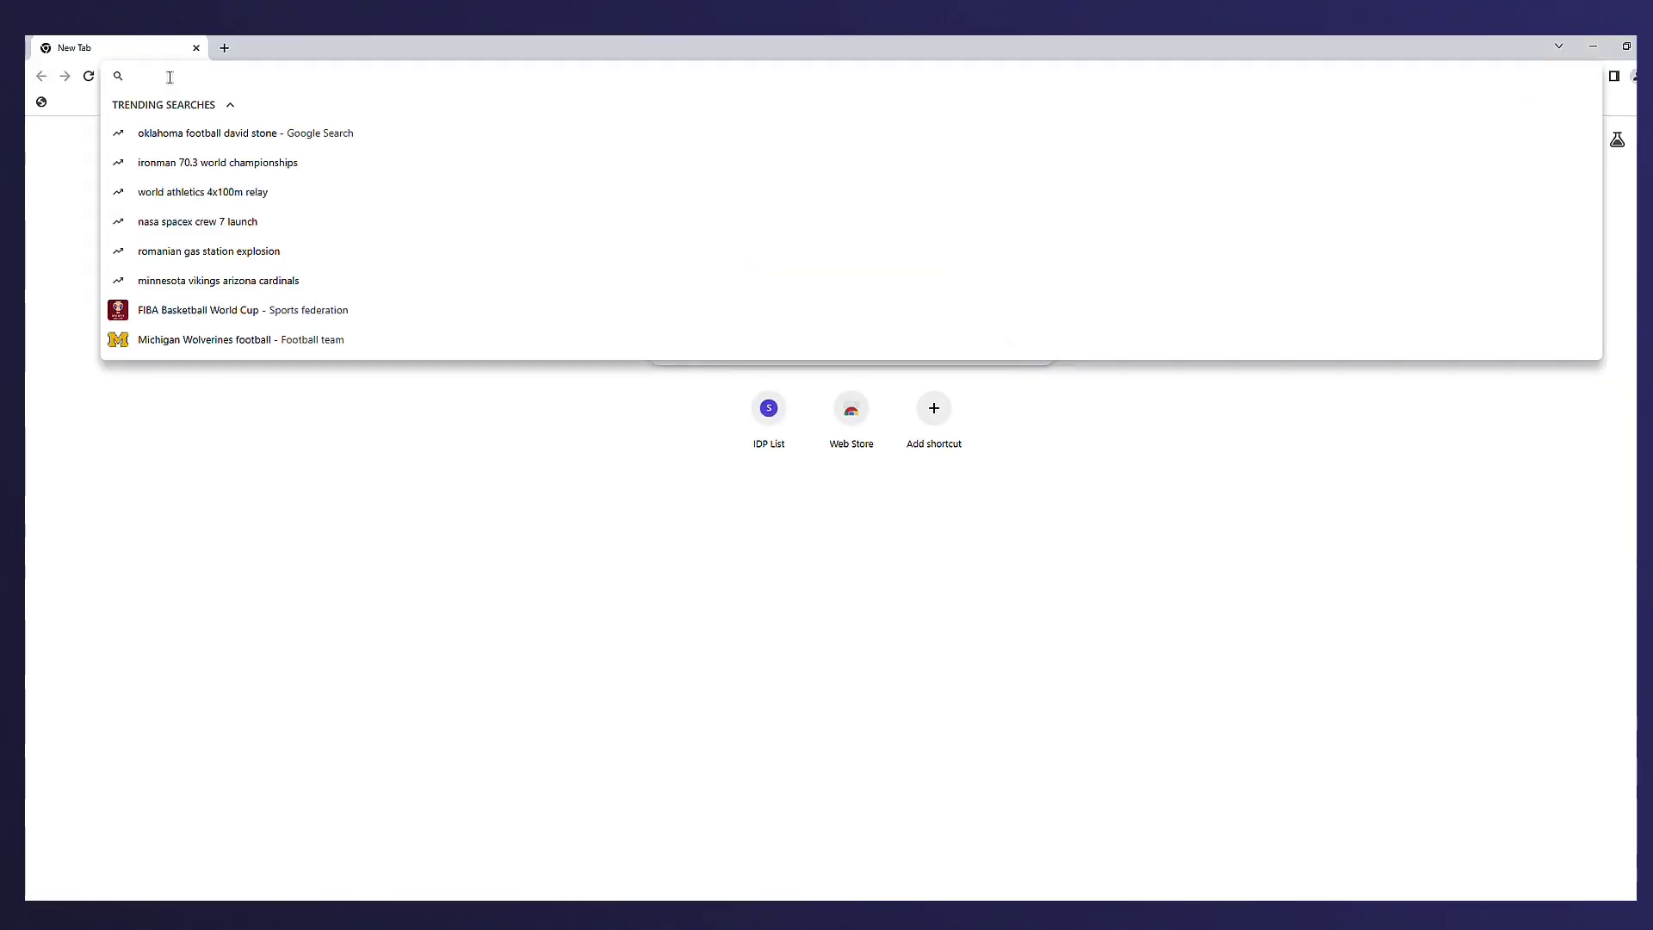
key("ctrl+v")
key("Return")
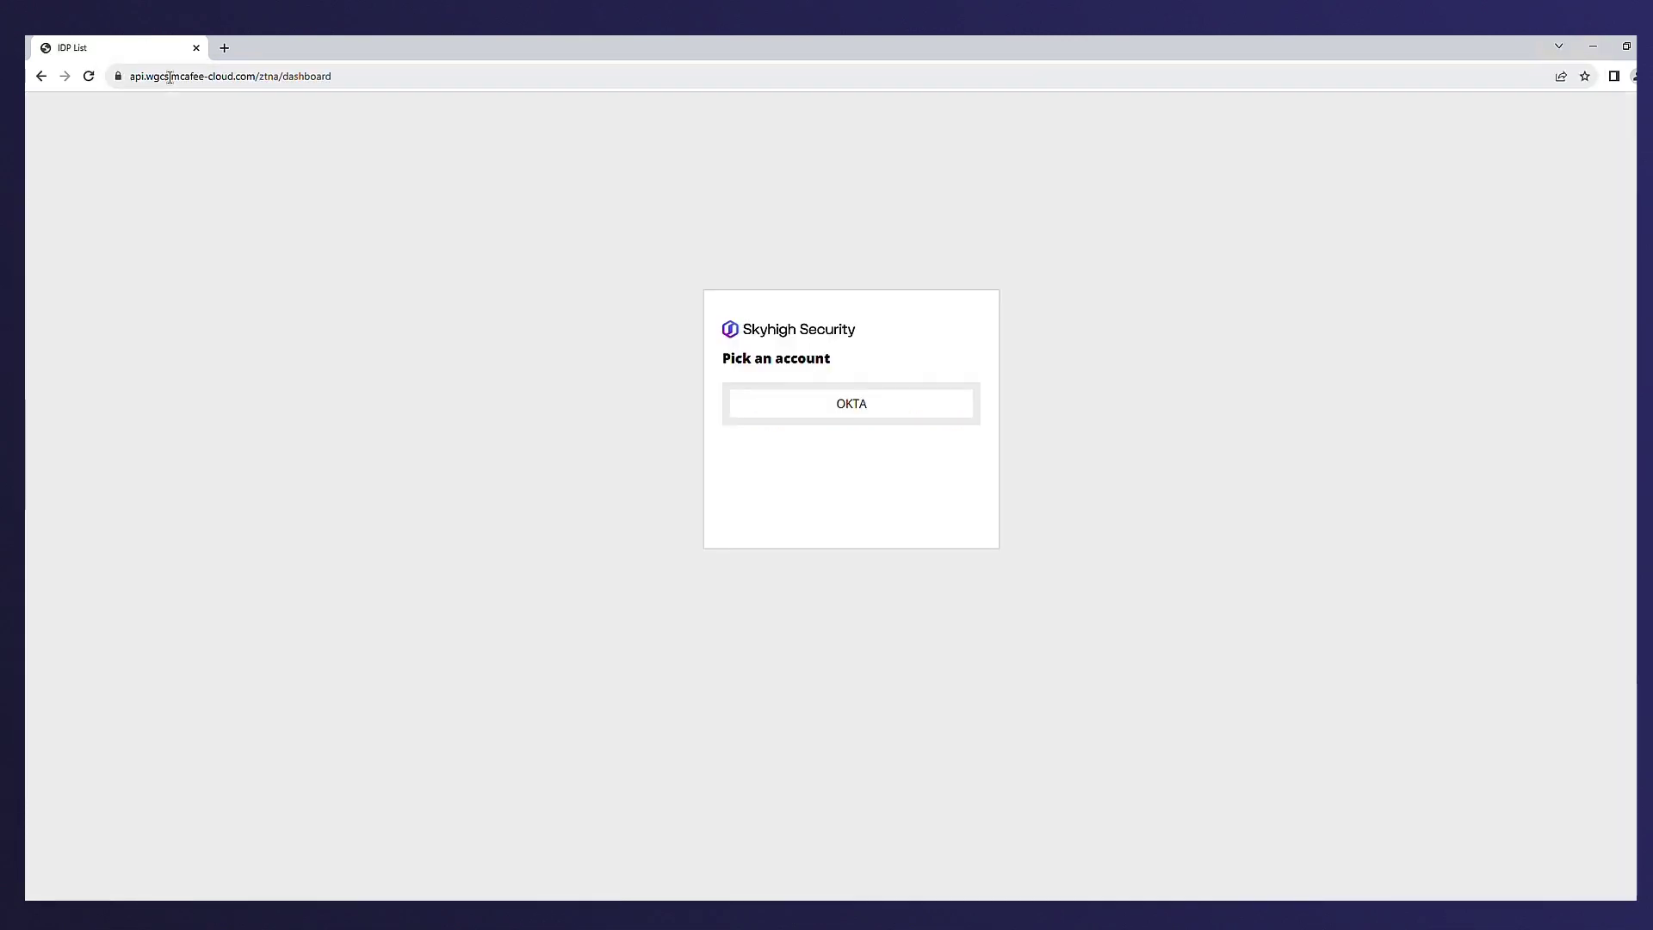
- Sign in through Okta with the saved username and account password, then open Speed_Test_HTTP
left_click(850, 406)
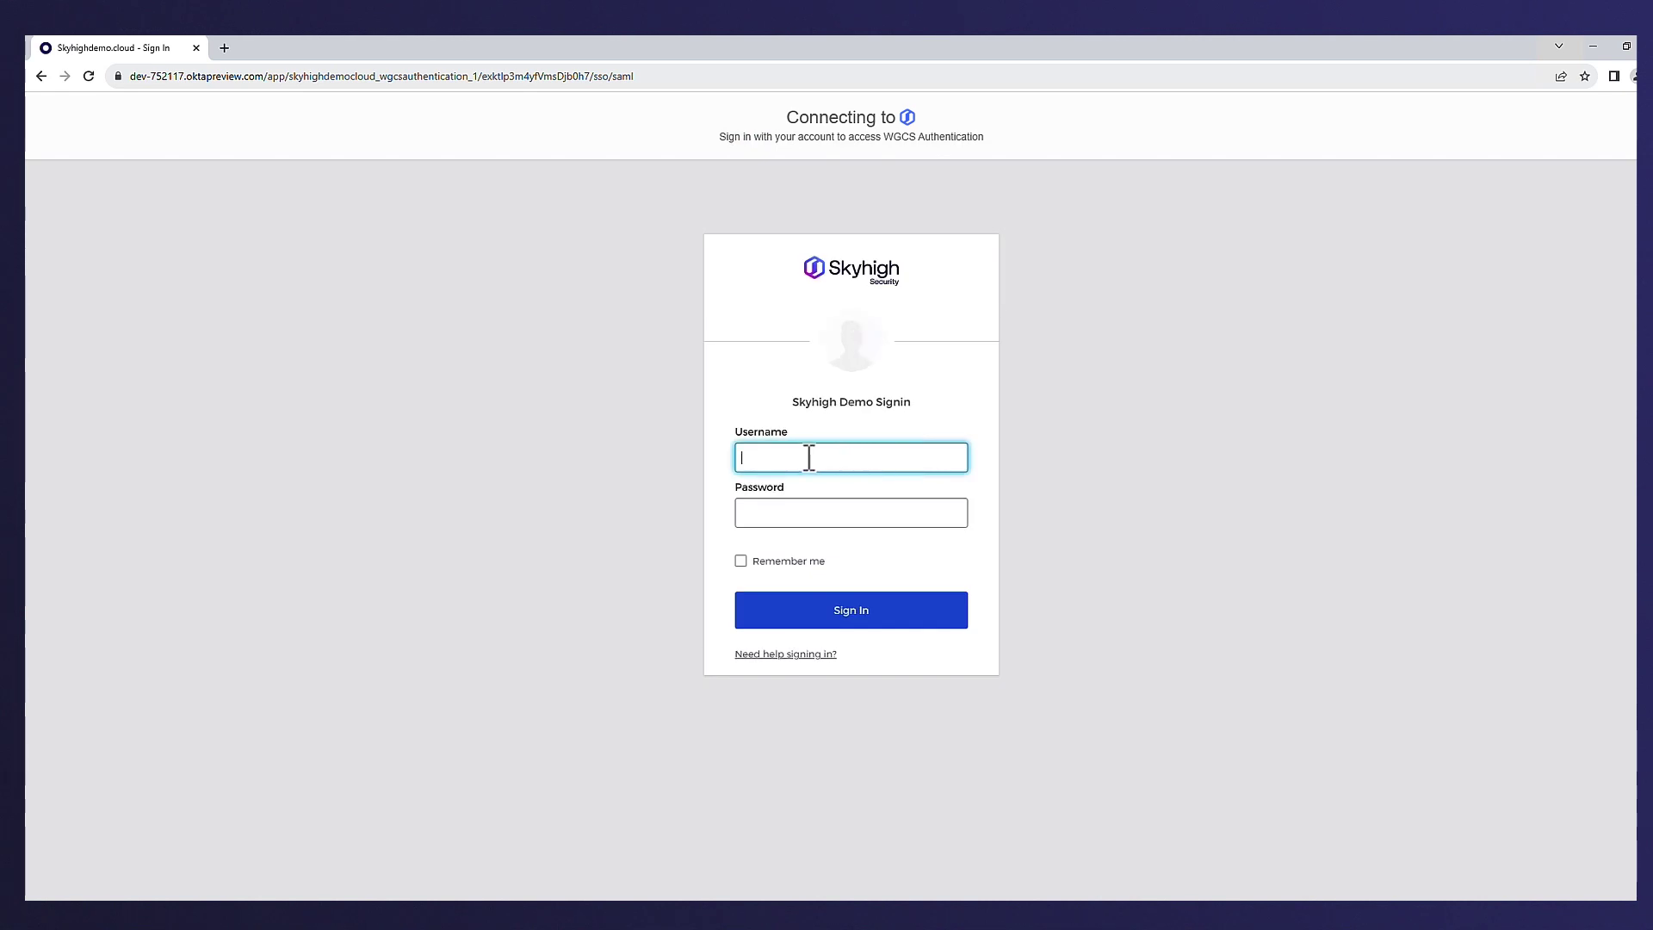
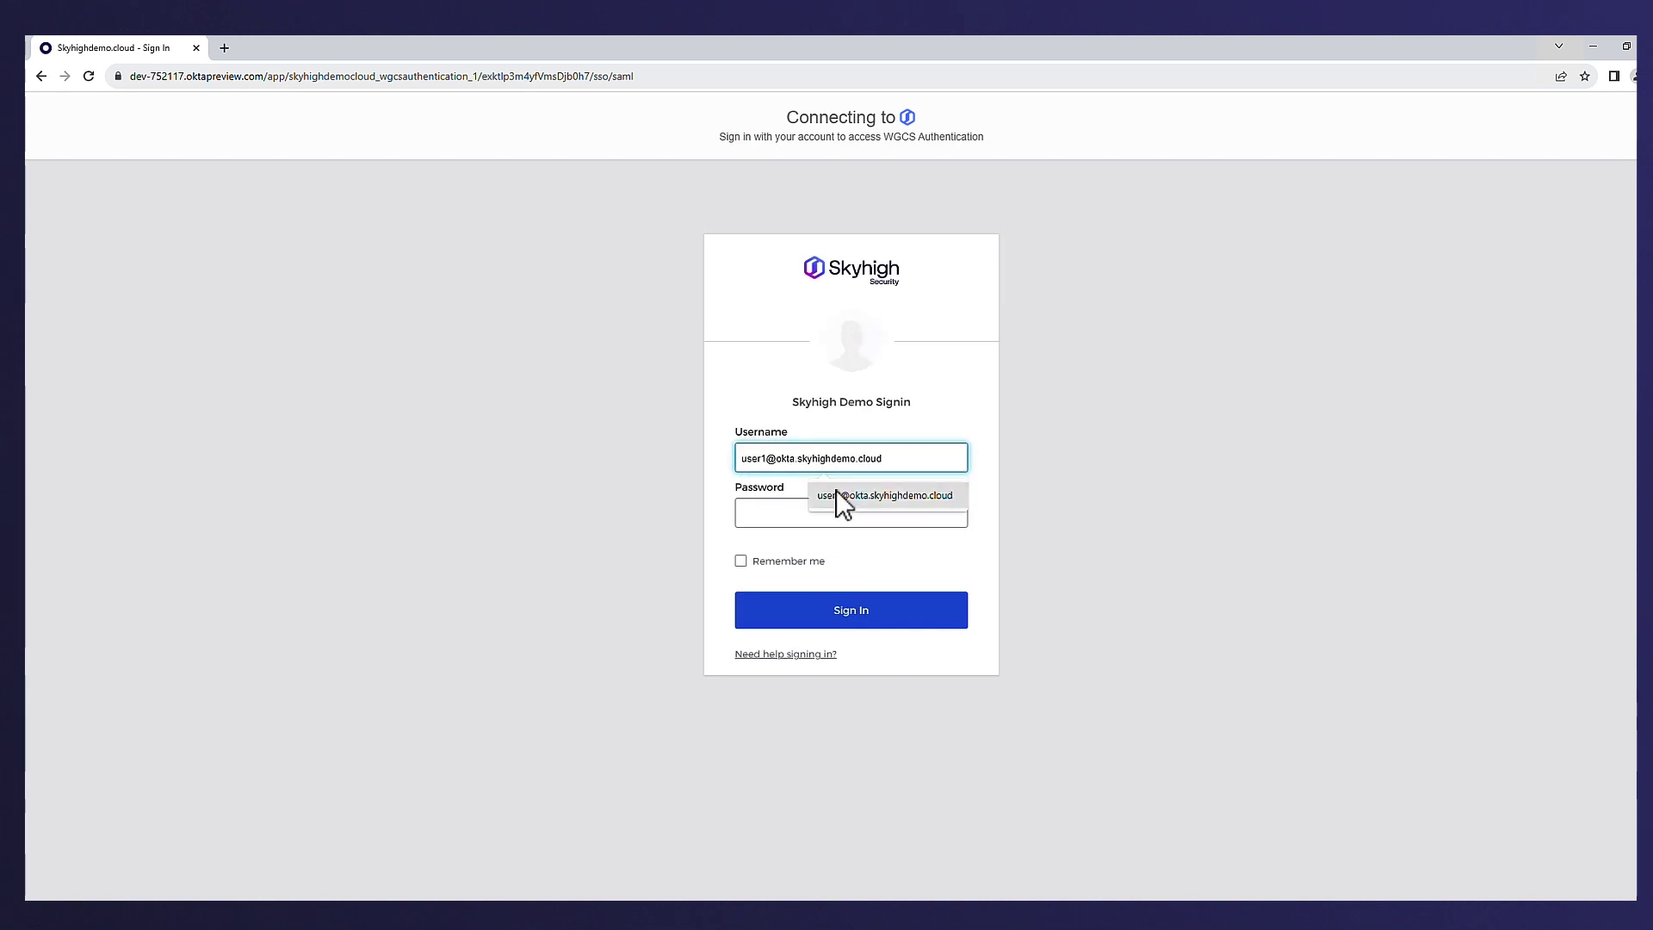
left_click(835, 489)
left_click(810, 508)
type("•••")
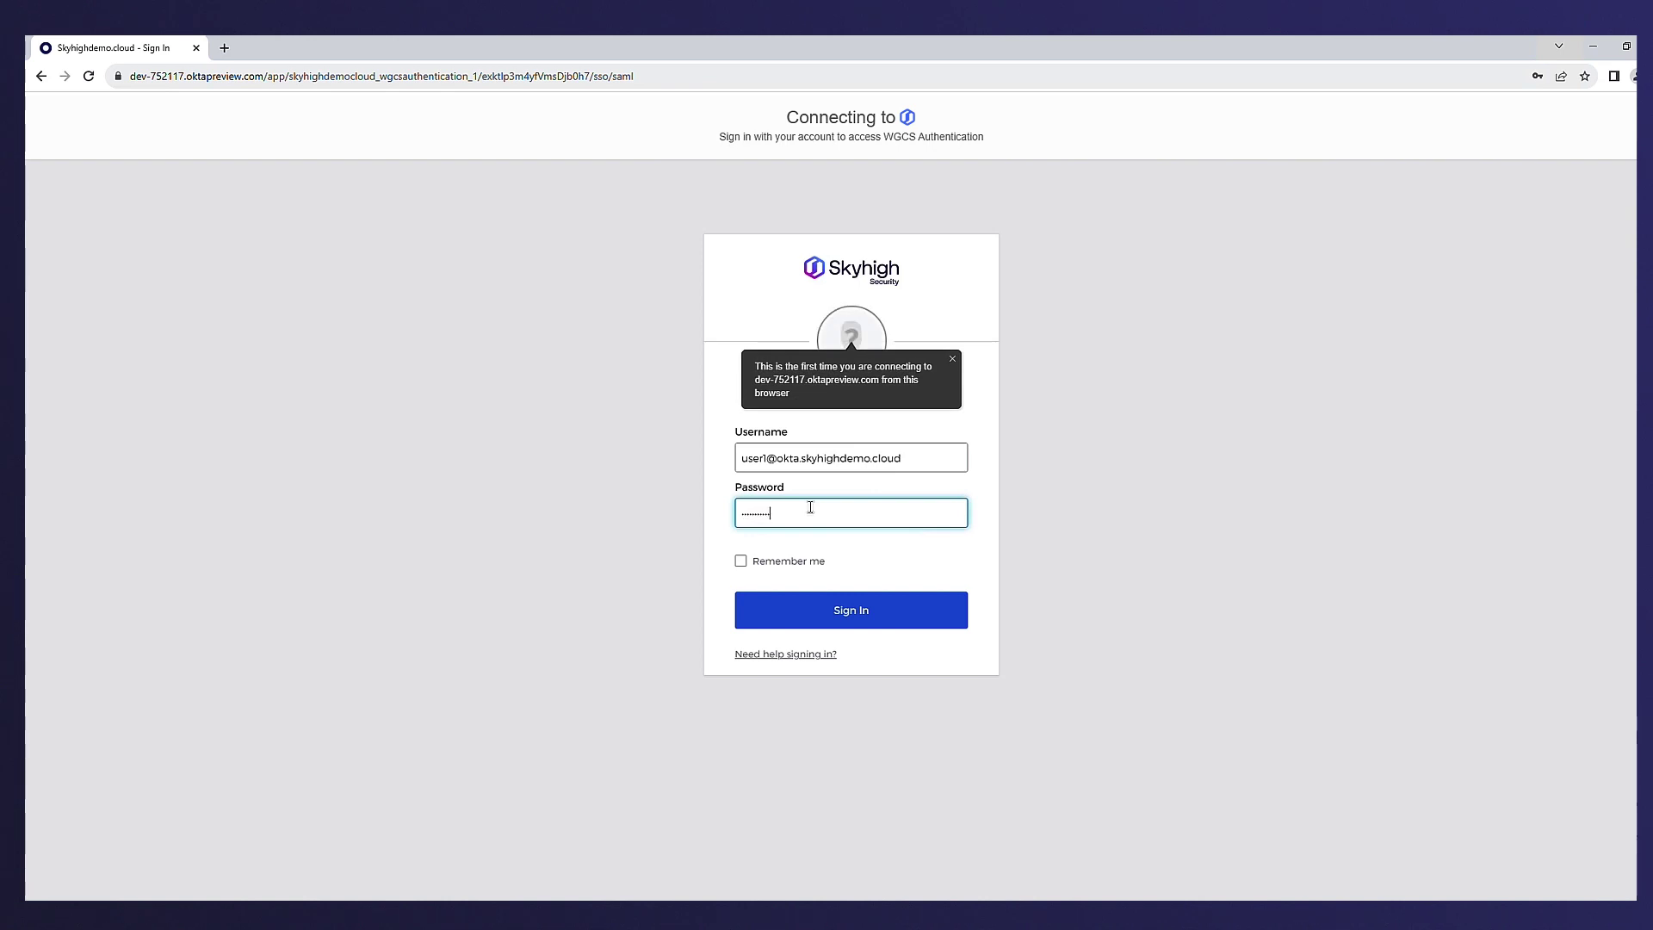
left_click(797, 611)
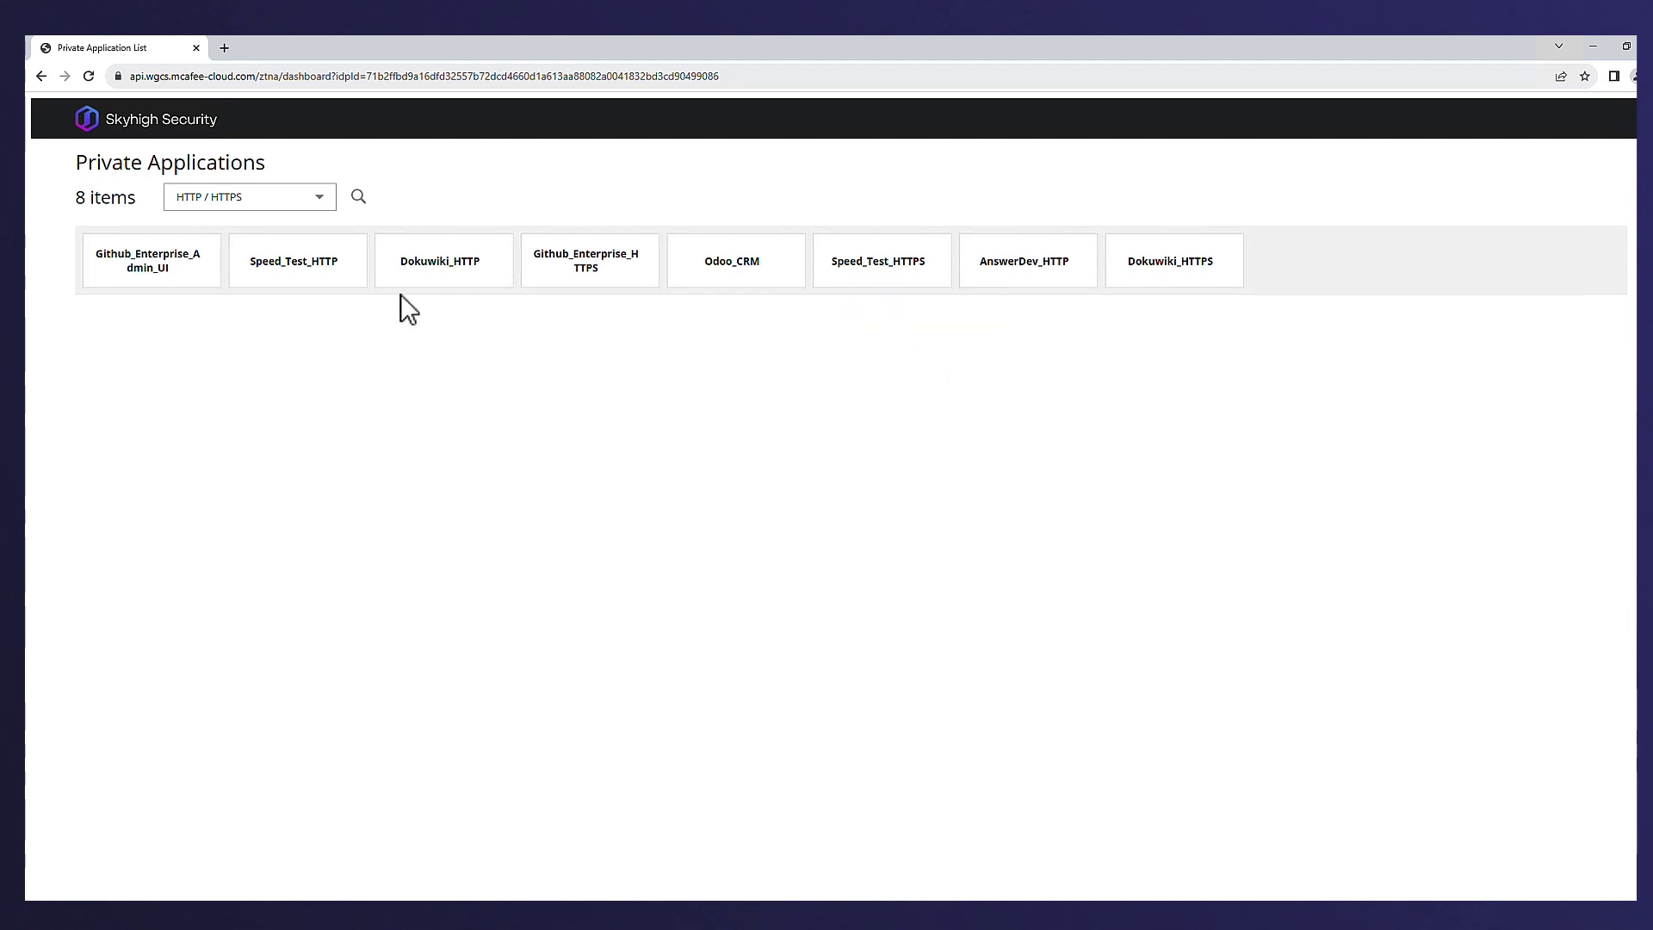
left_click(301, 274)
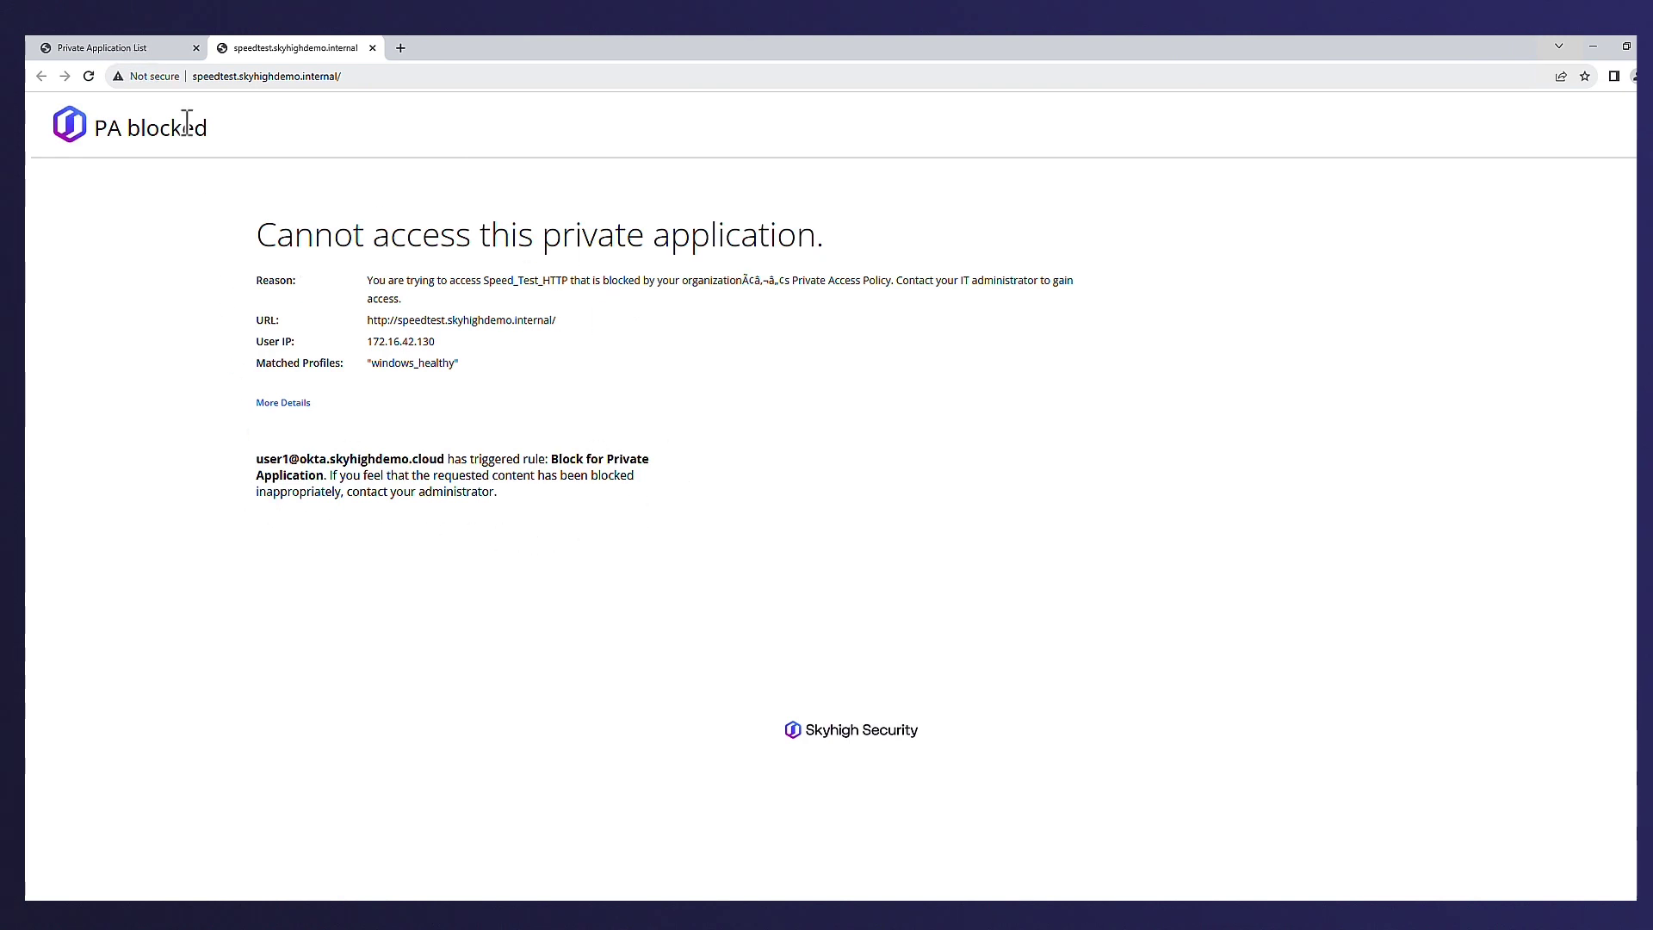
- Close the tab showing the PA blocked Speed_Test_HTTP page
left_click(372, 48)
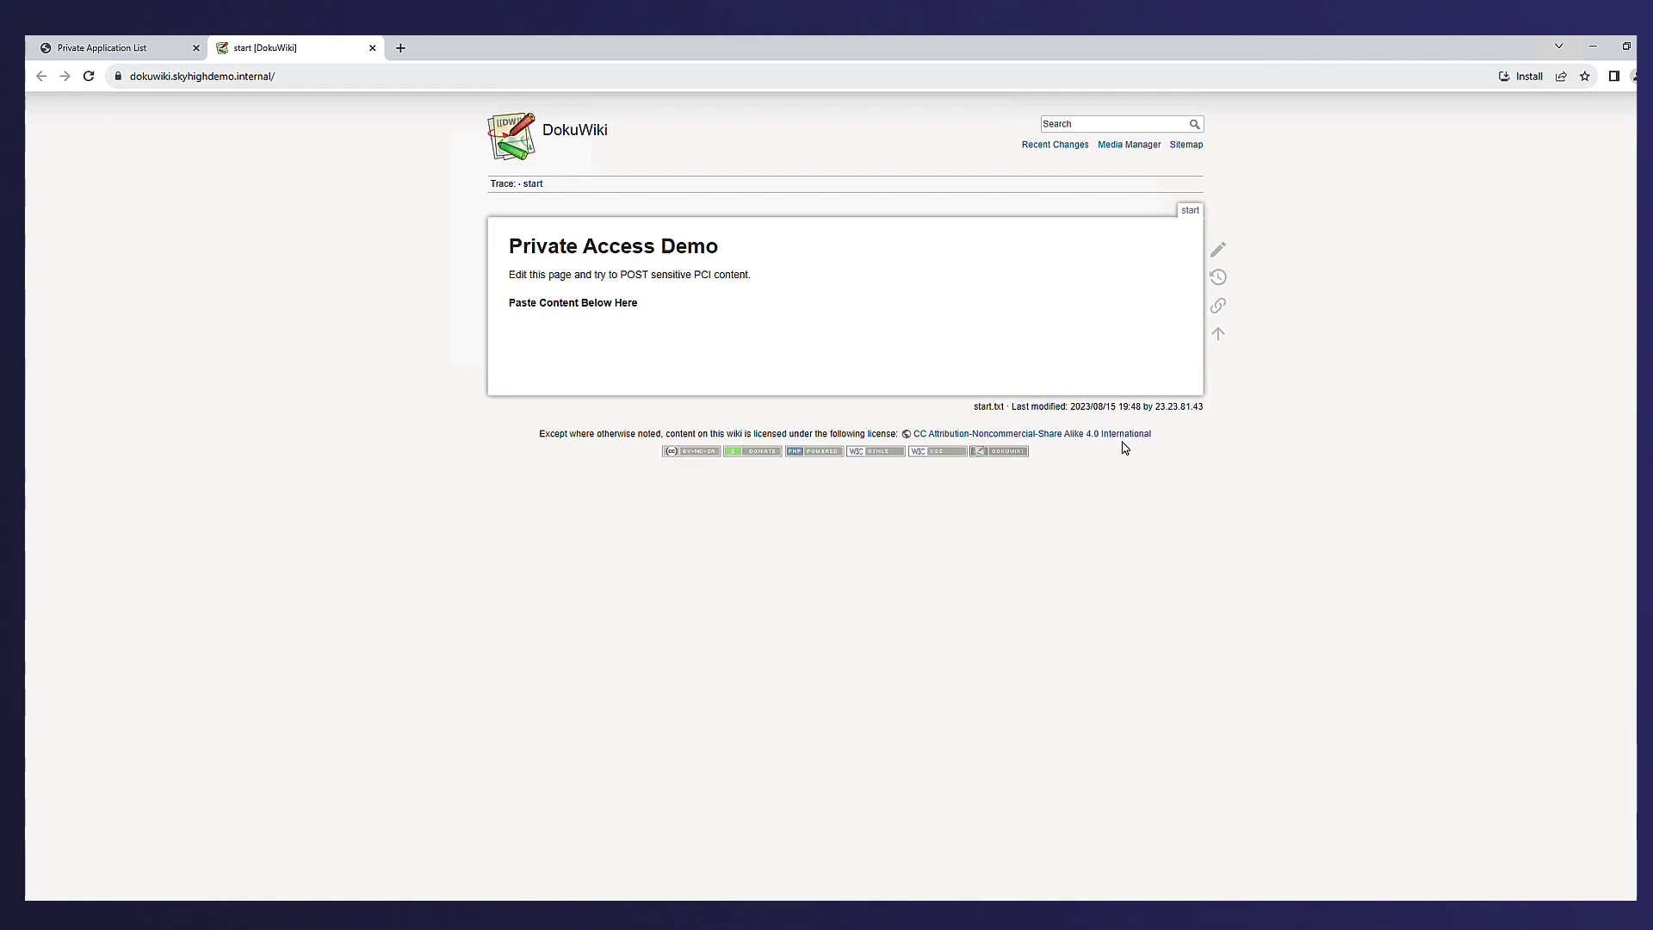
- Open the Private Access Demo page in the editor and switch to Notepad's sample-pii.txt
left_click(1218, 253)
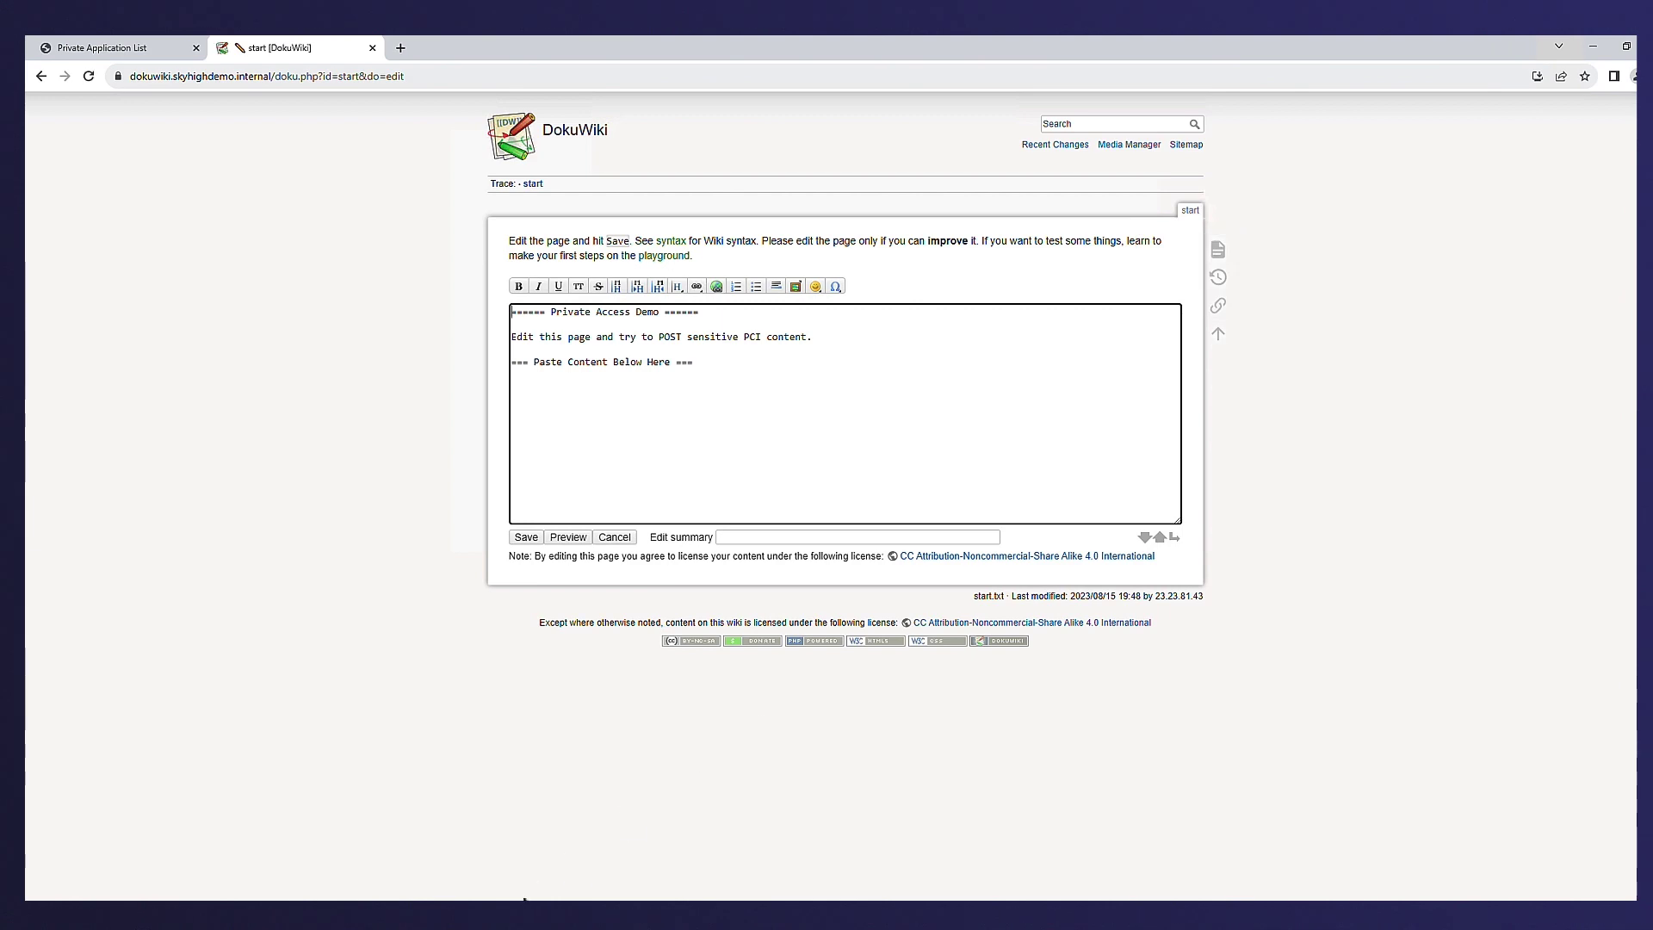
key("alt+Tab")
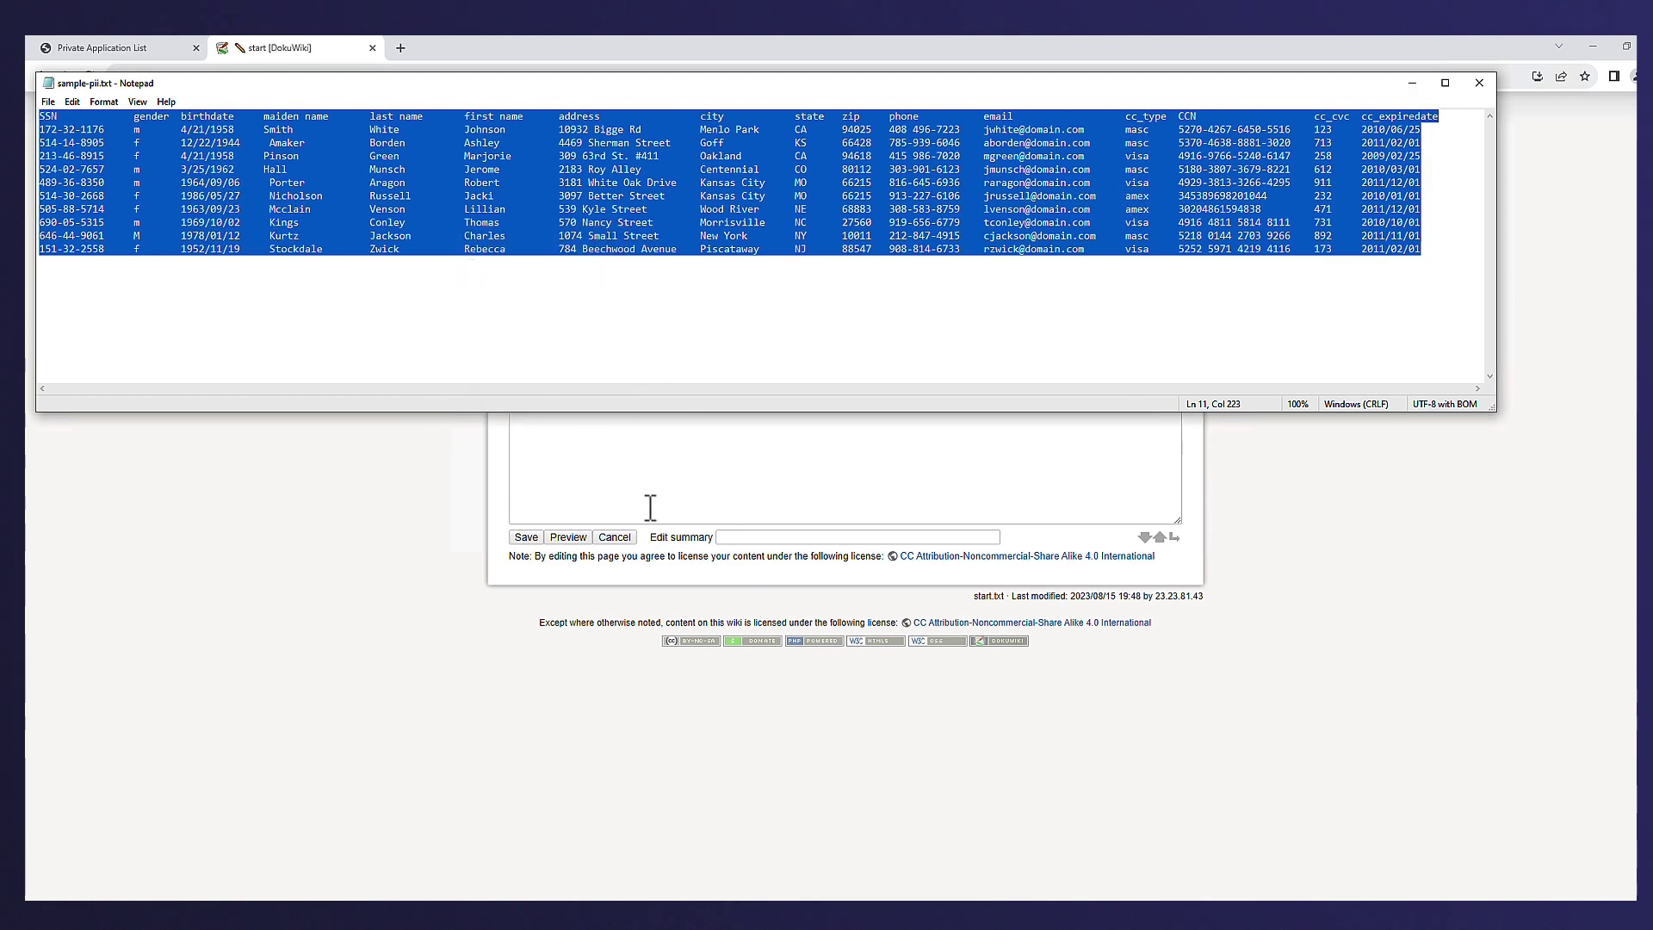
- Paste the personal and card records table into the DokuWiki start page and try saving; DLP blocks it
left_click(650, 508)
key("Return")
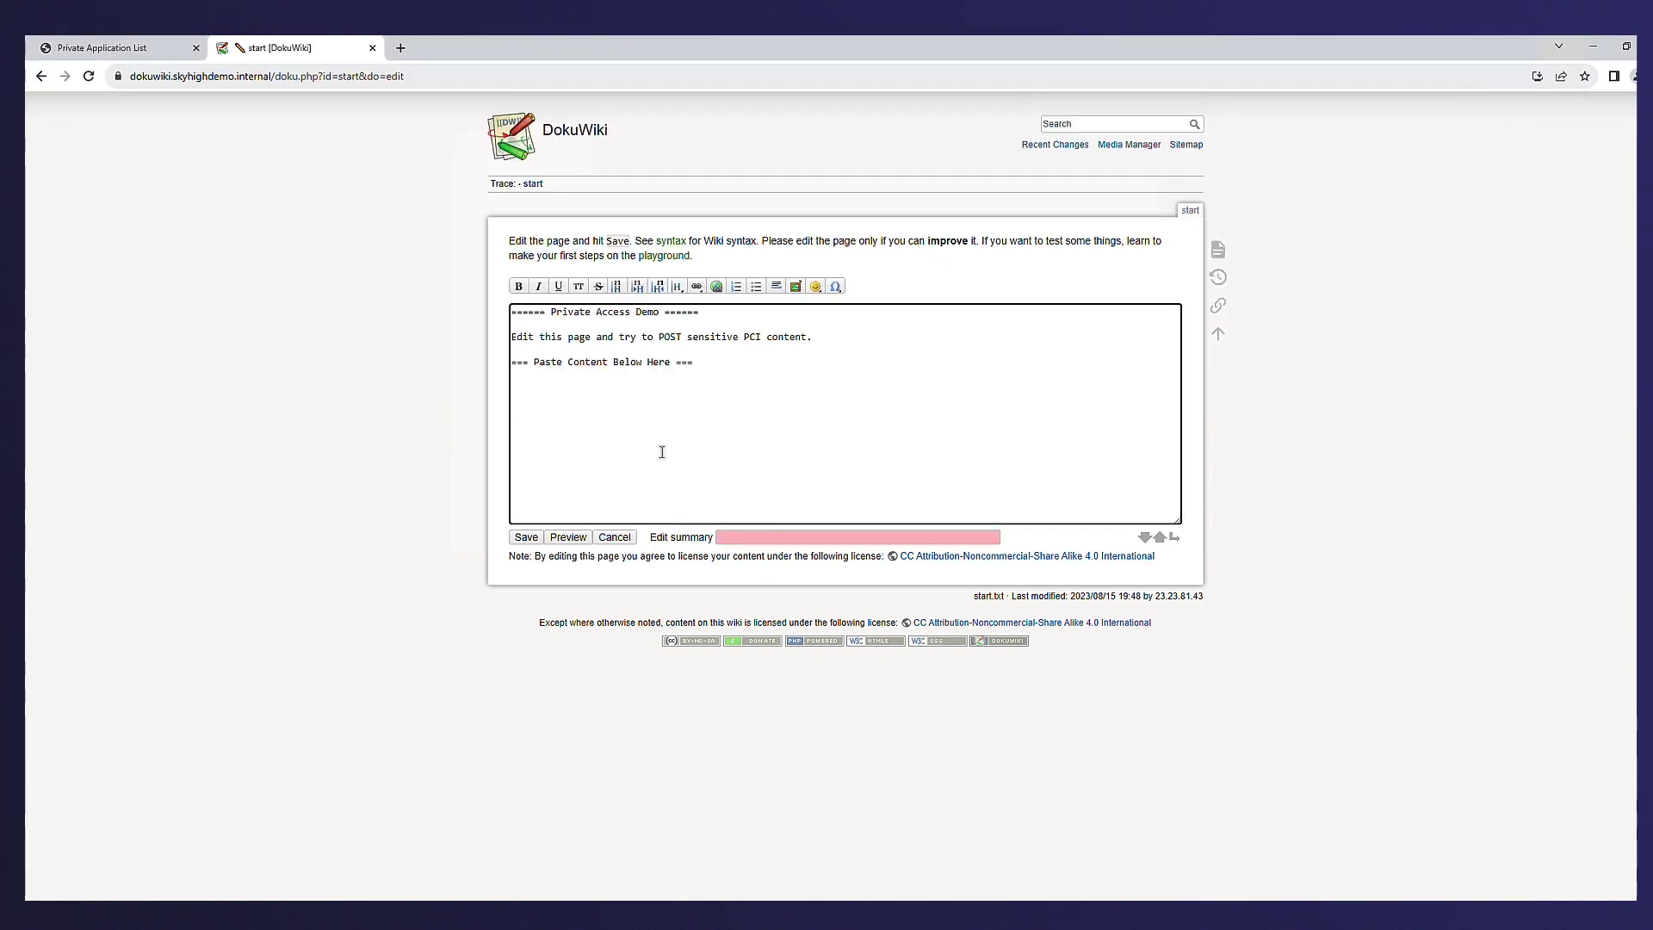
key("ctrl+v")
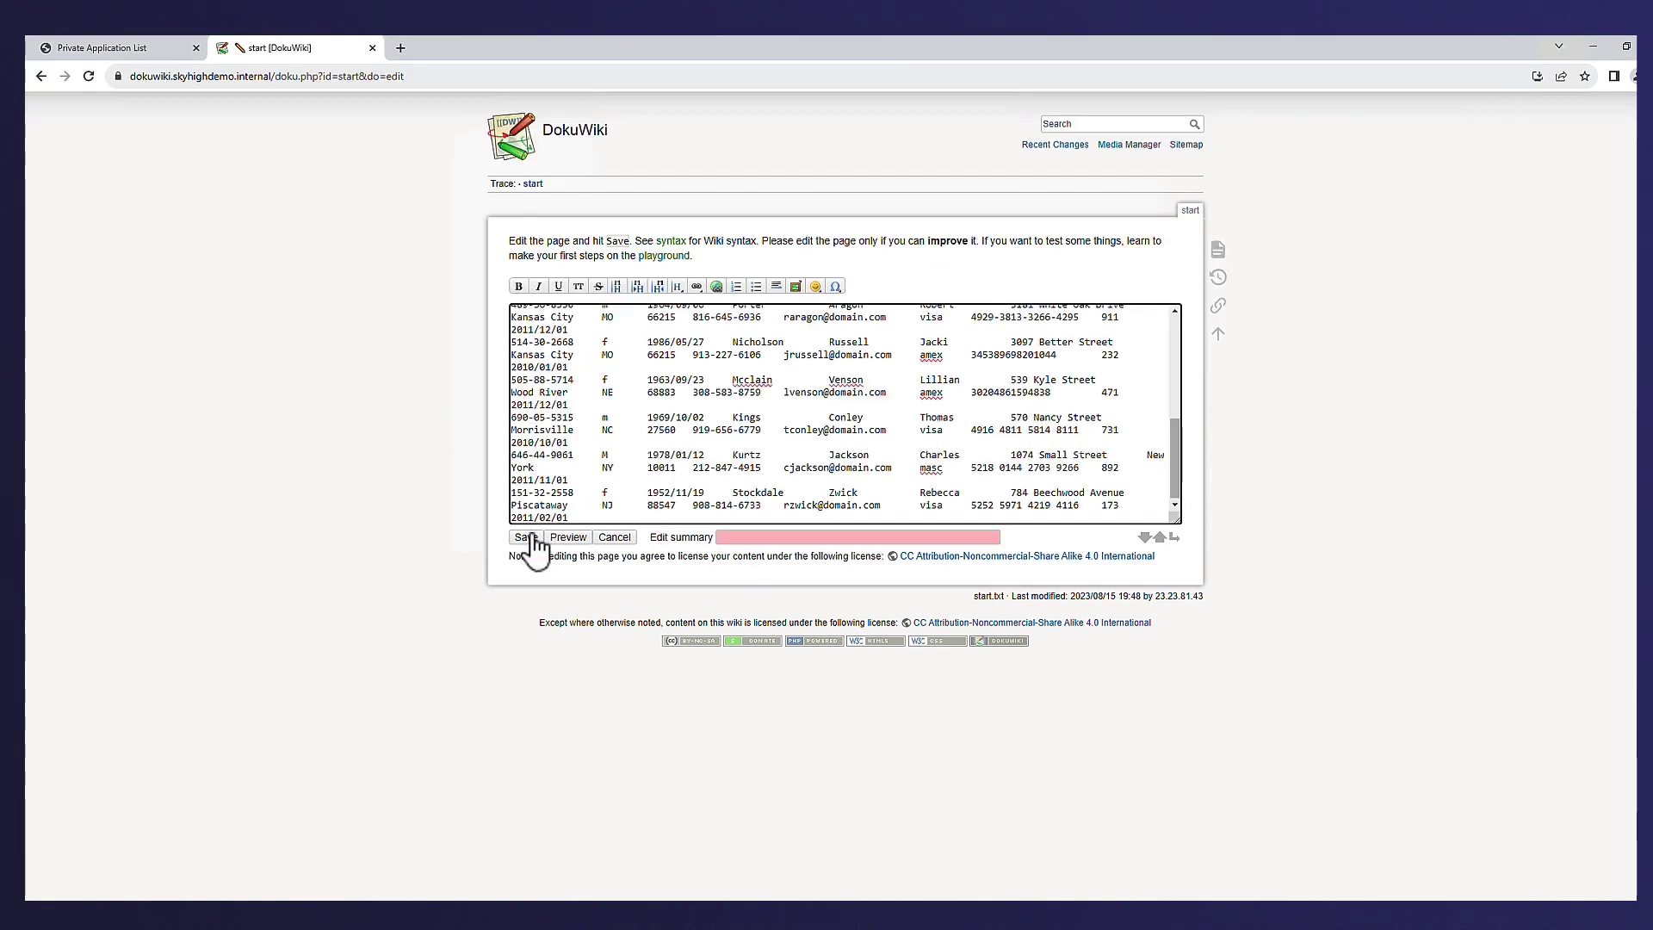
left_click(530, 537)
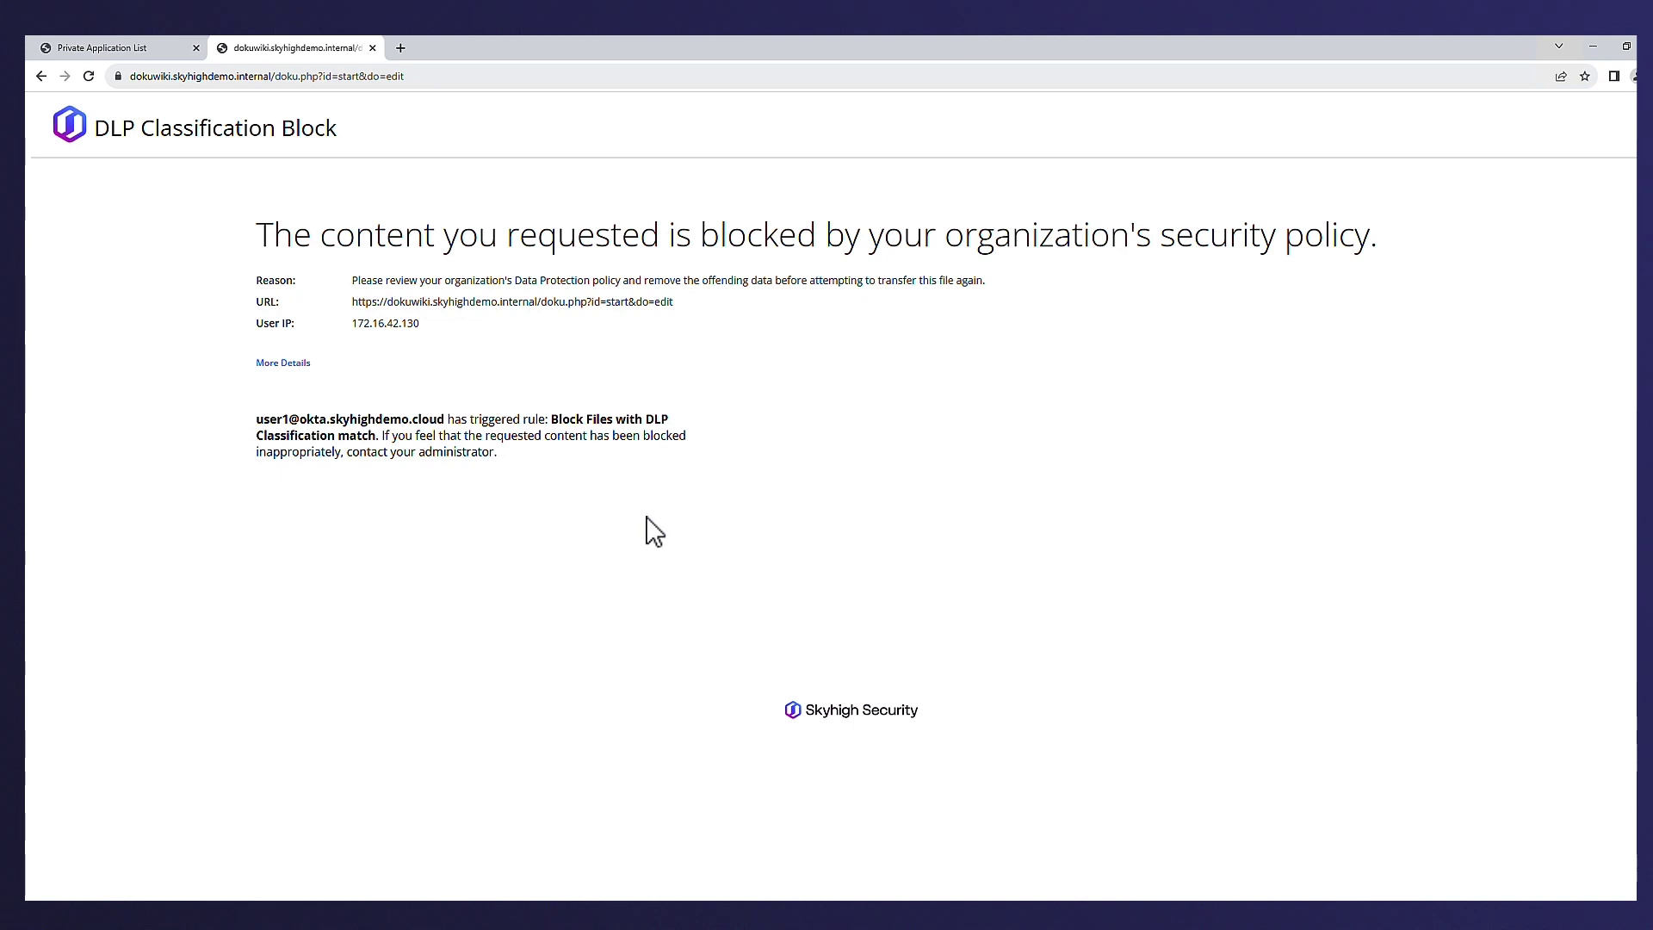
left_click(371, 48)
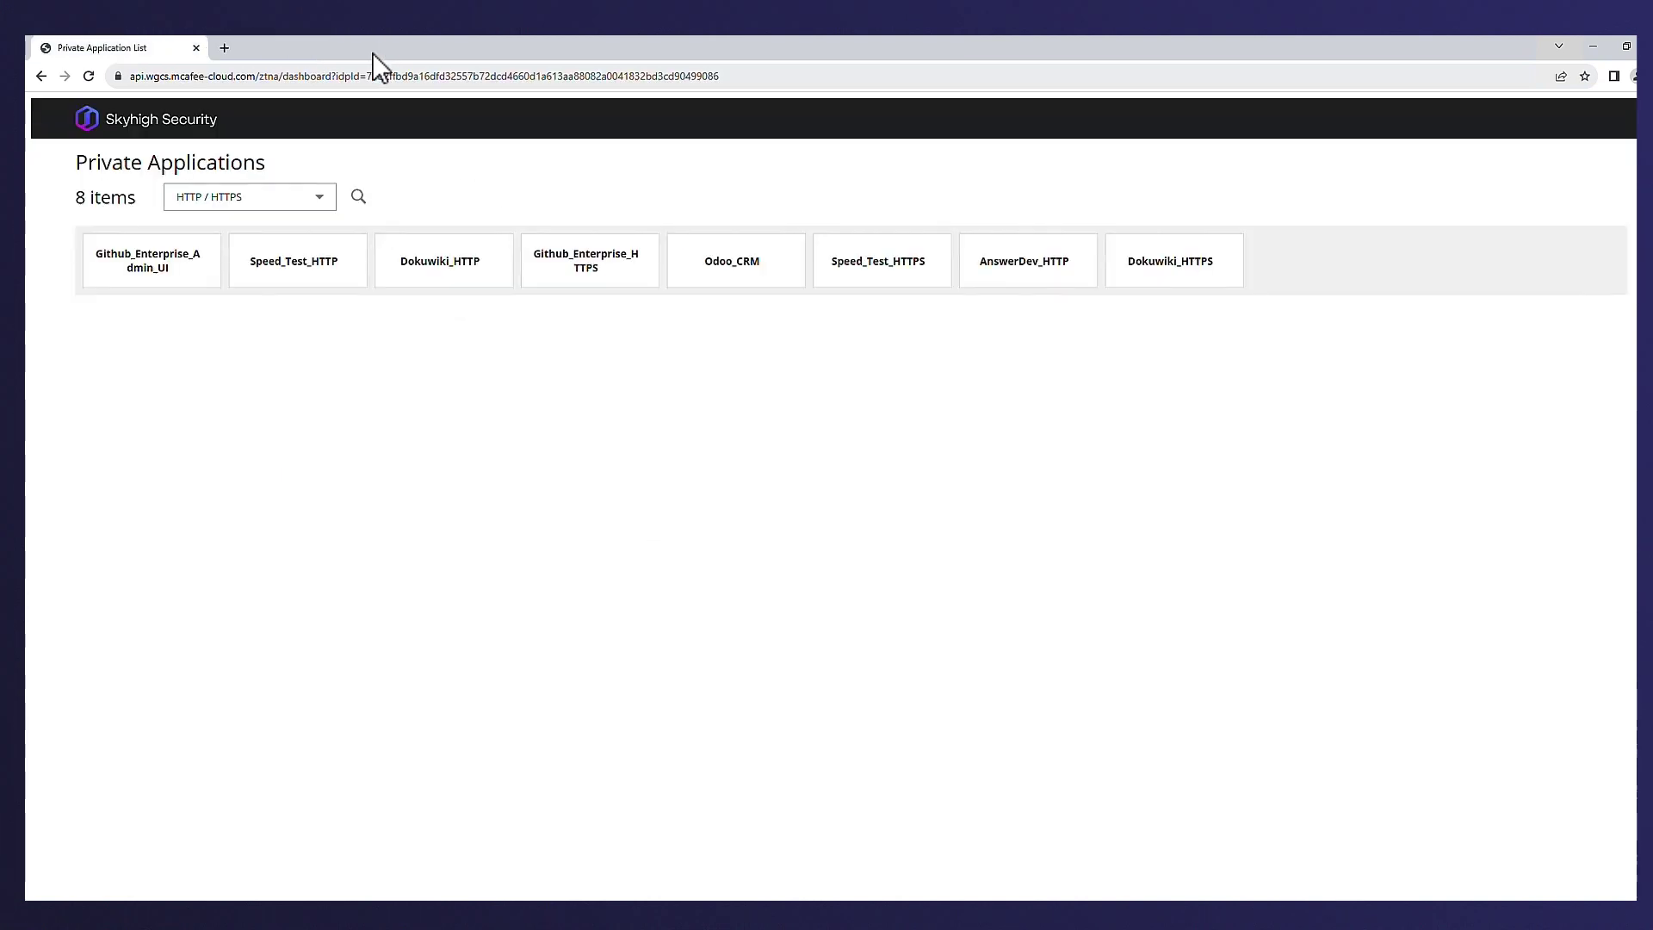
- Launch Odoo_CRM in the isolated browser and sign in with the account credentials, without saving the password
left_click(733, 266)
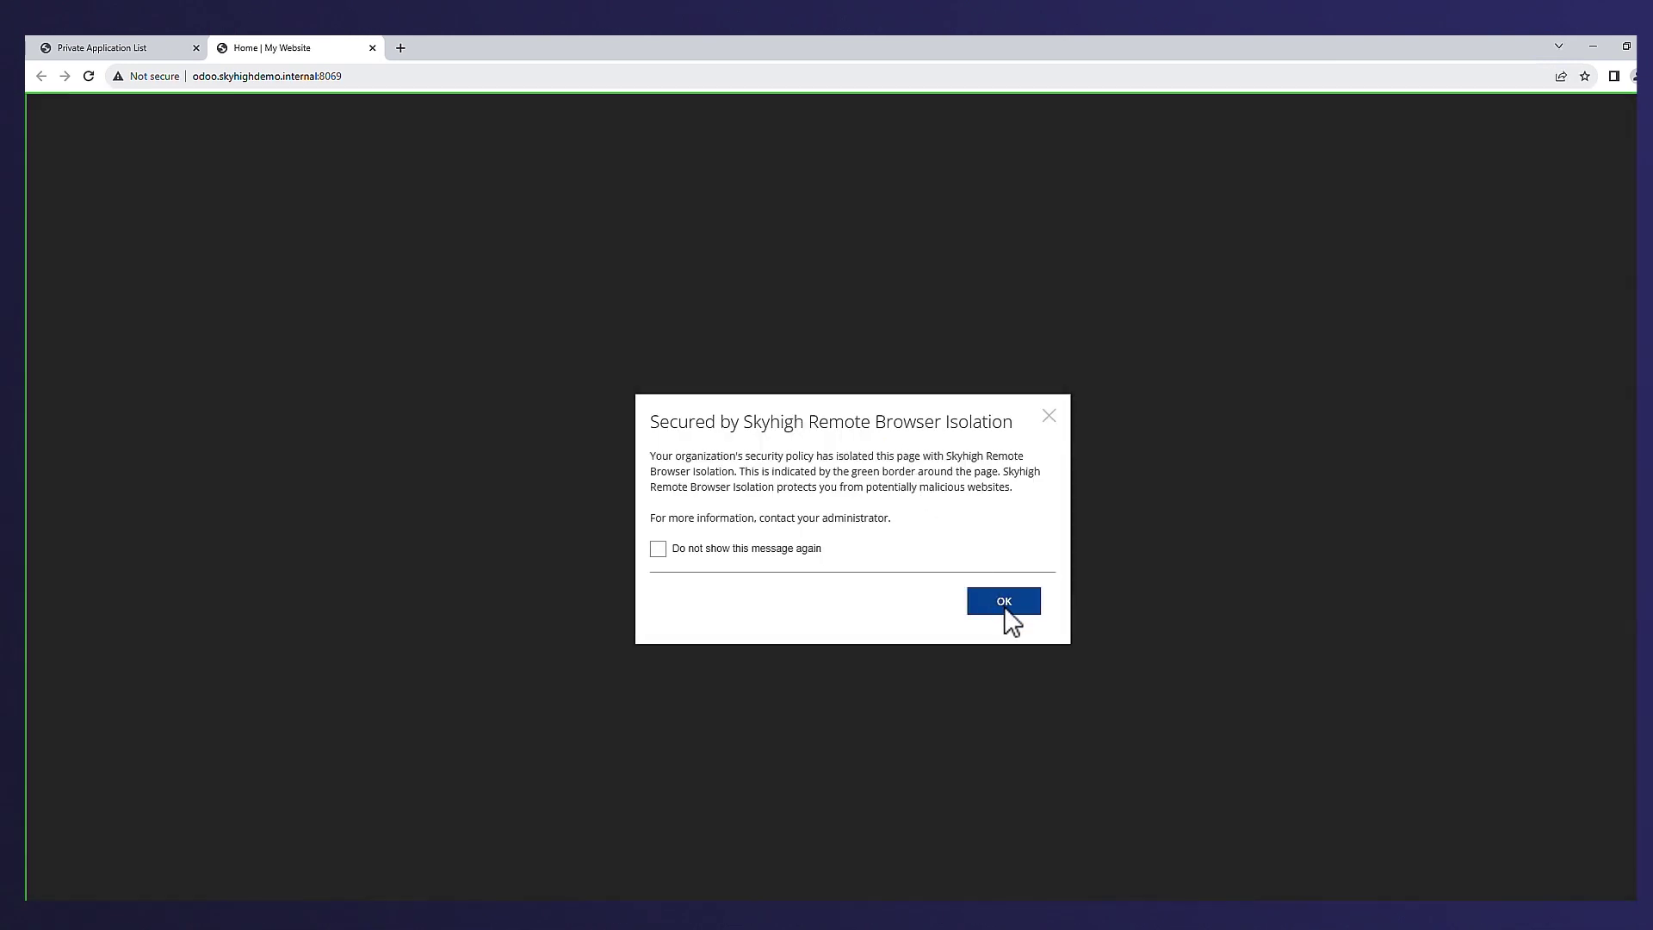
left_click(1003, 606)
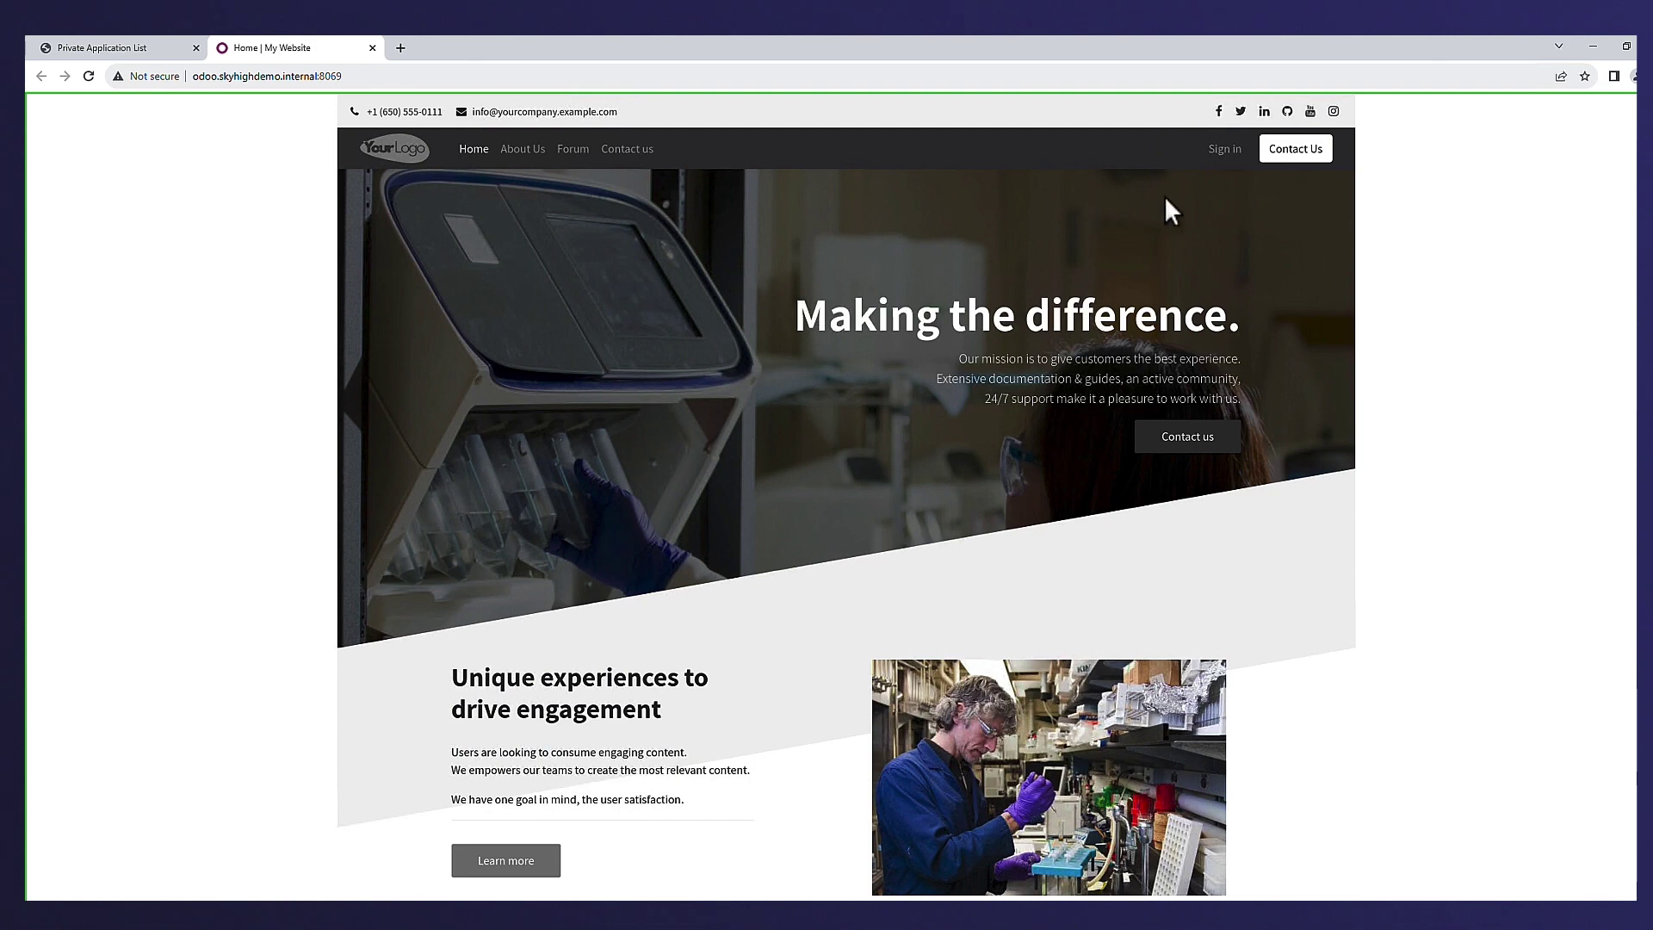
left_click(1219, 152)
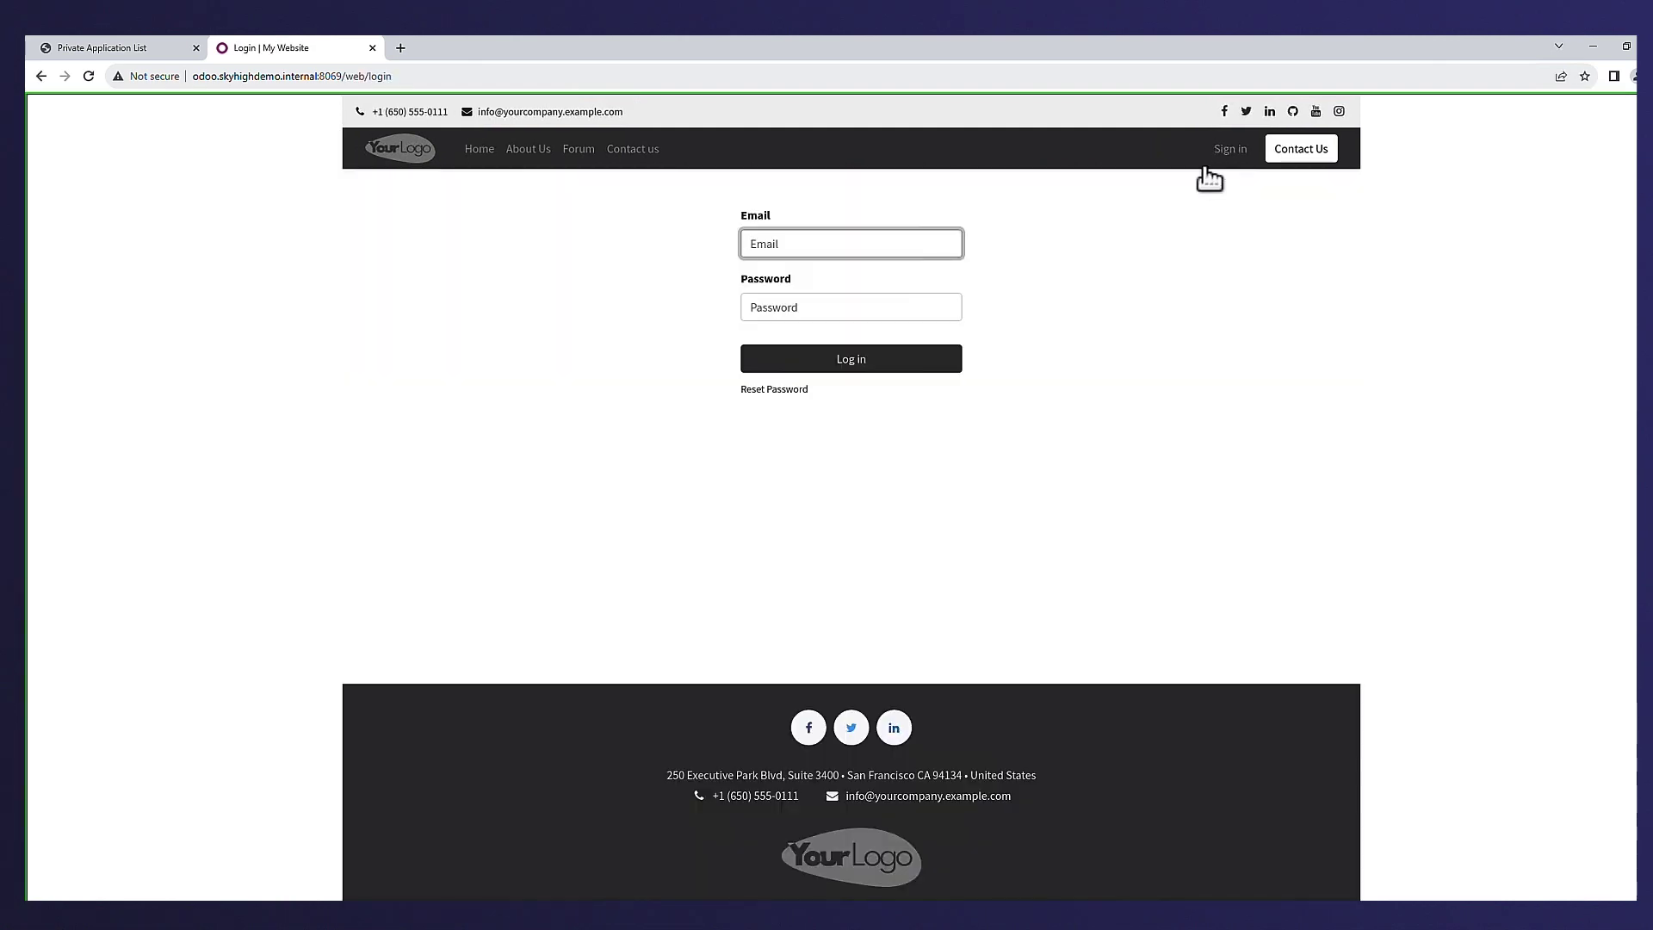
type("demo")
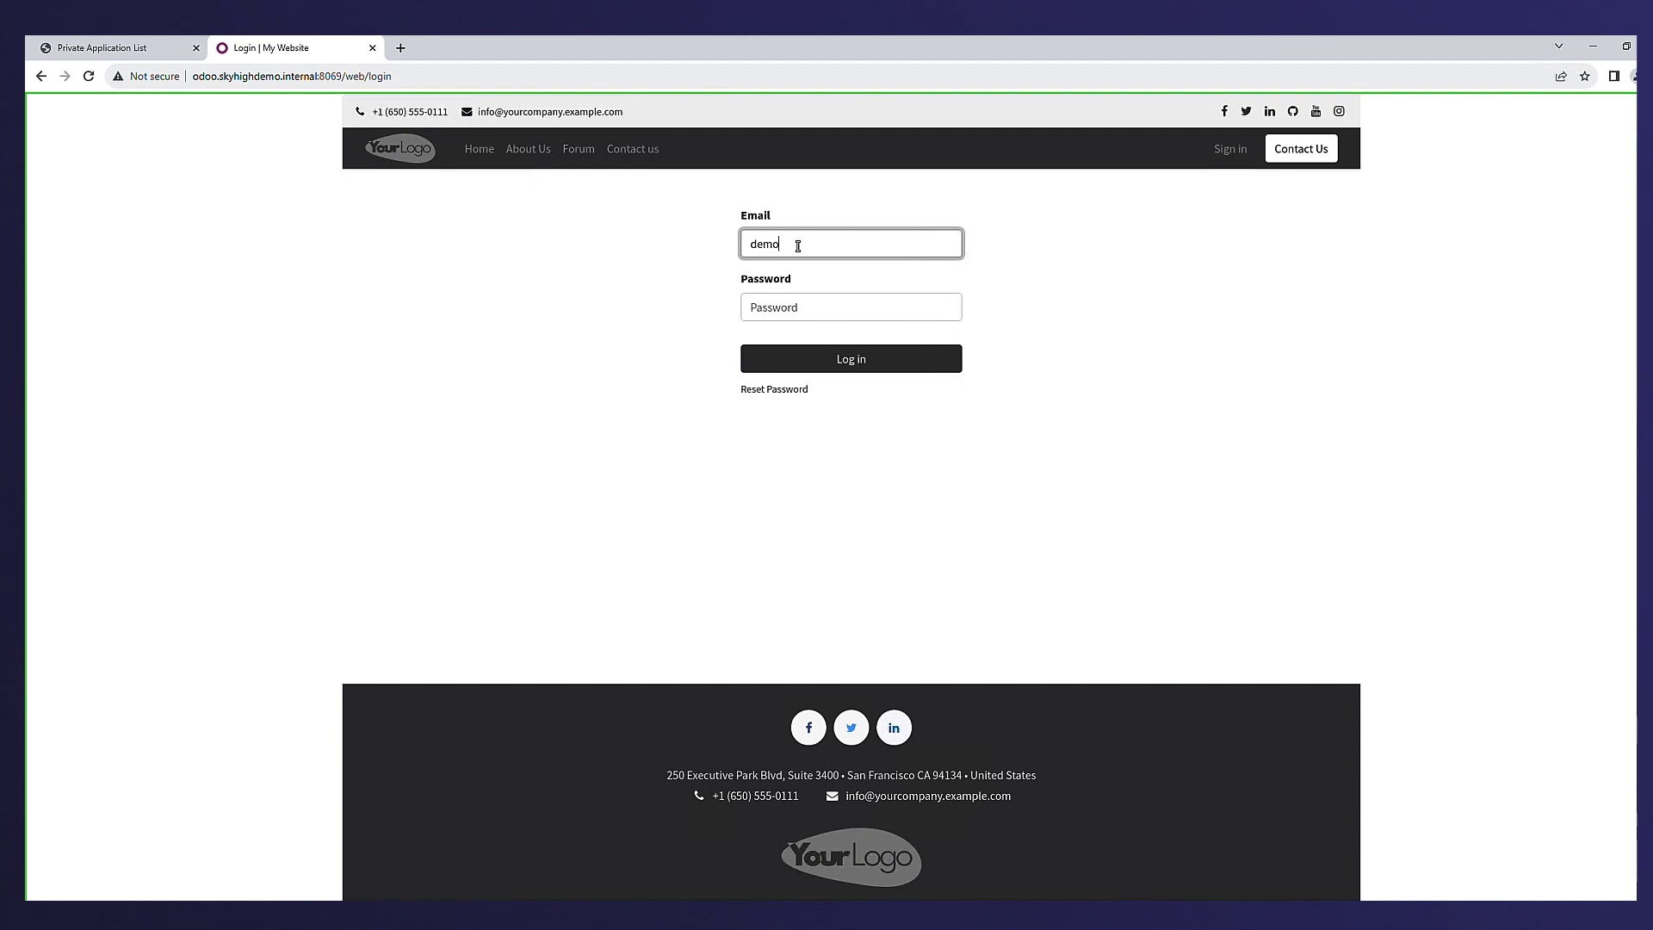
key("Tab")
type("demo")
key("Return")
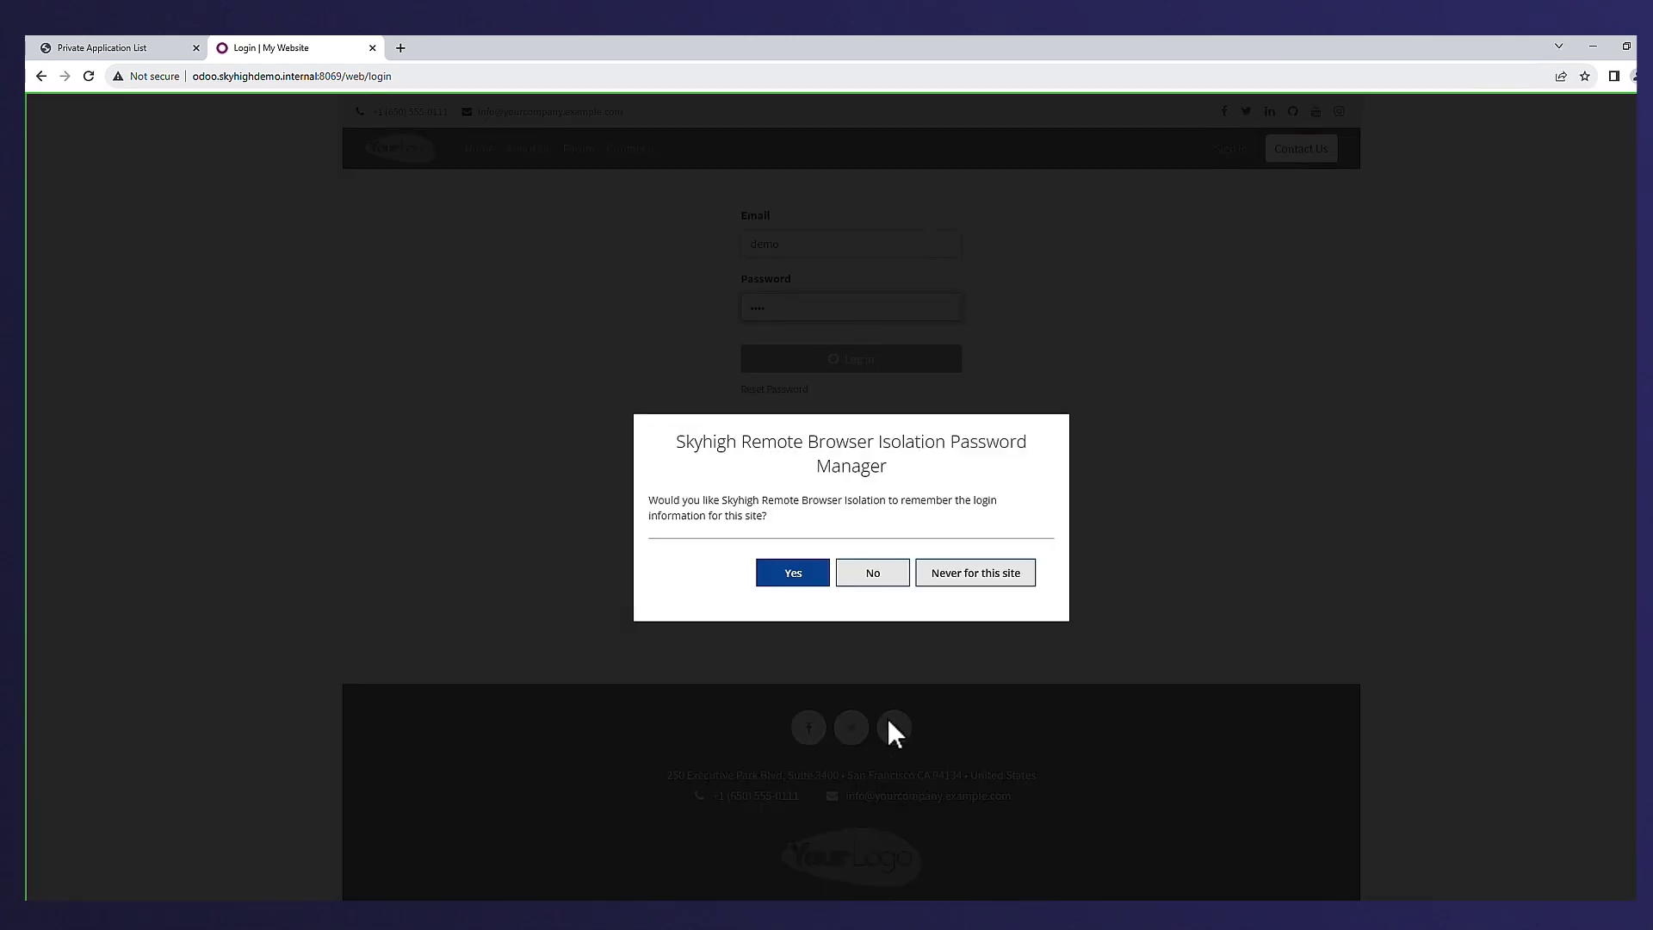
left_click(875, 573)
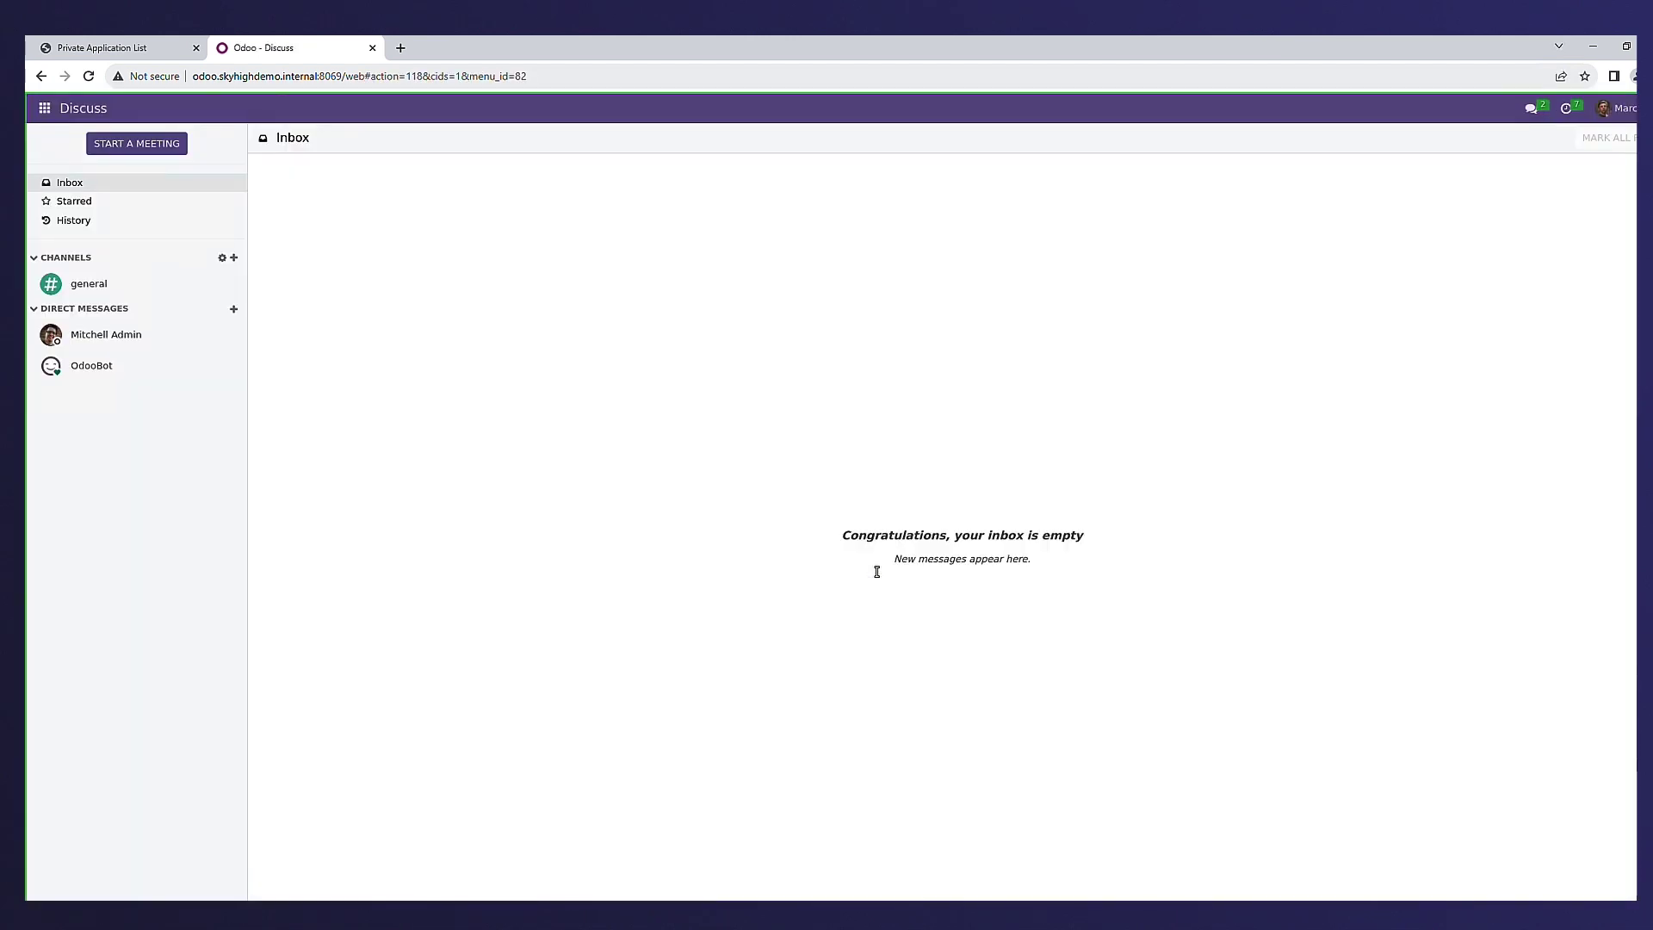
- Open invoice INV/2023/00004 from the Invoicing app
left_click(44, 108)
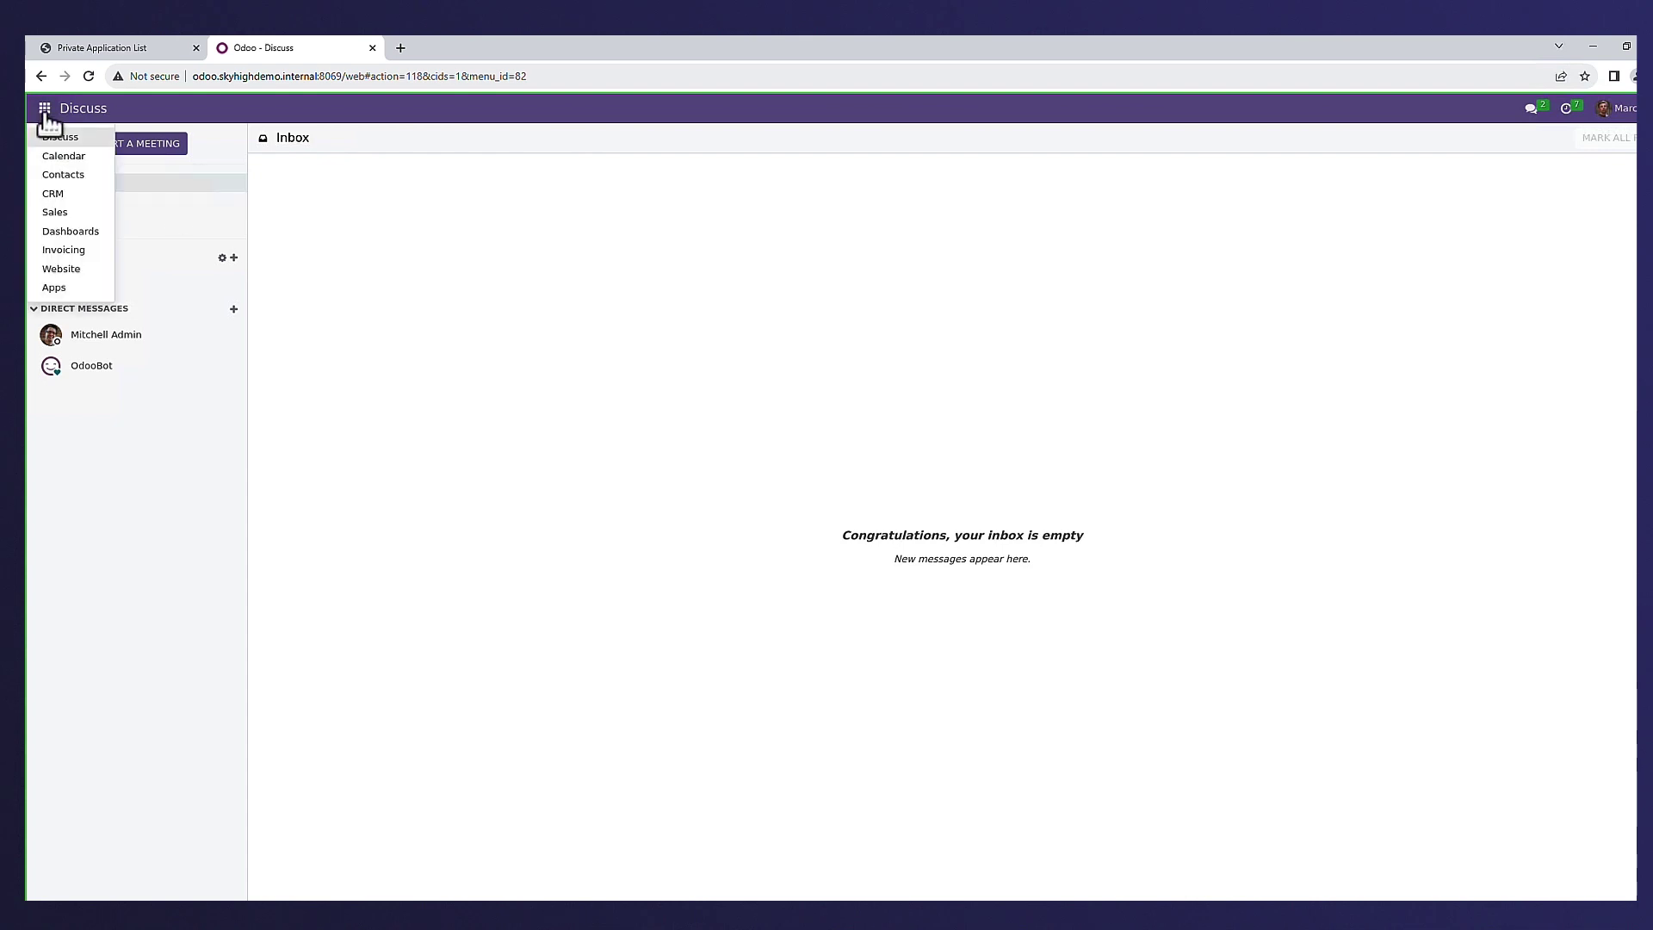
left_click(67, 252)
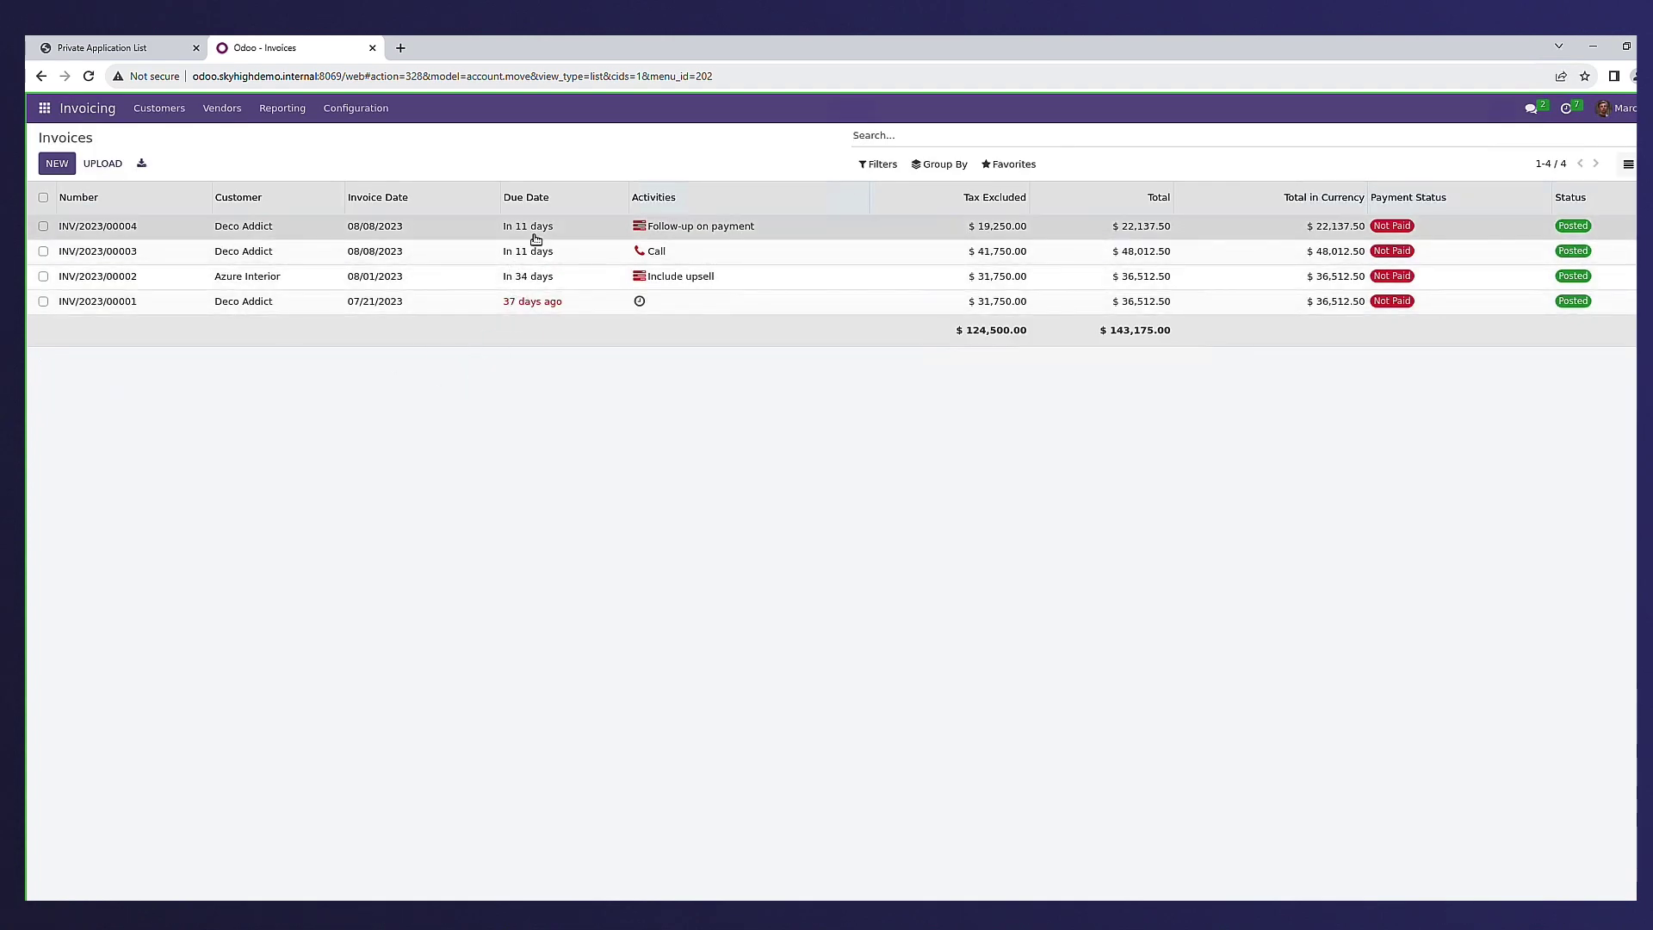
left_click(535, 239)
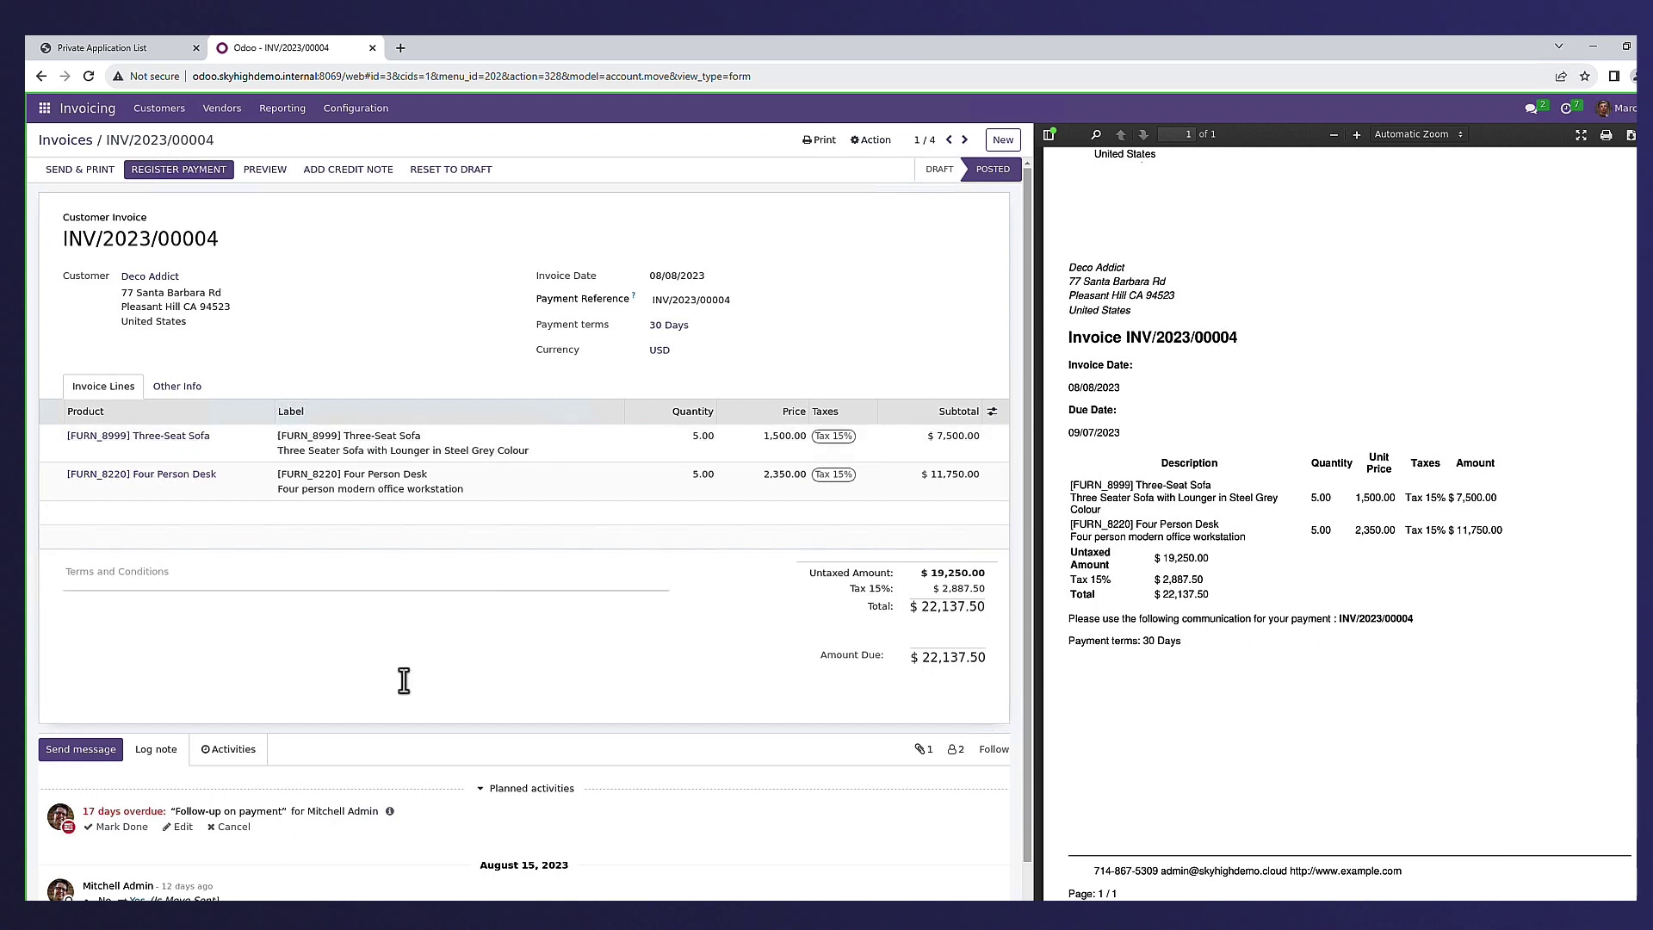
- Draft the follower message 'can someone update the invoice with this', fixing the 'invouce' misspelling
left_click(80, 749)
left_click(127, 805)
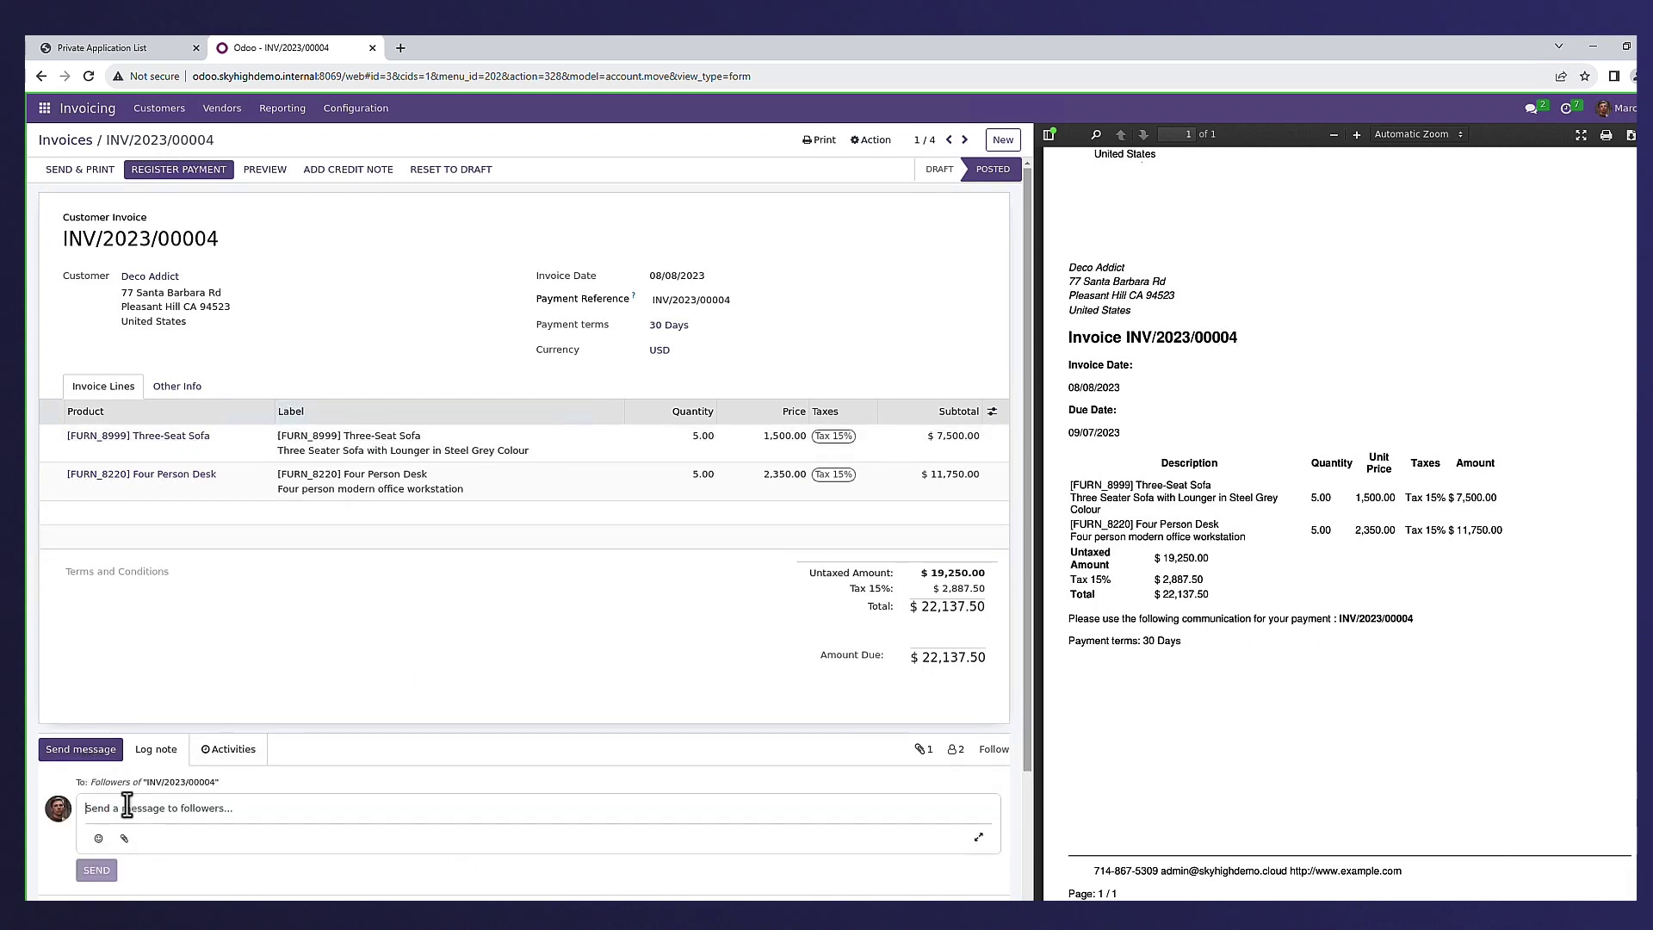
type("can someone update the invouce with this")
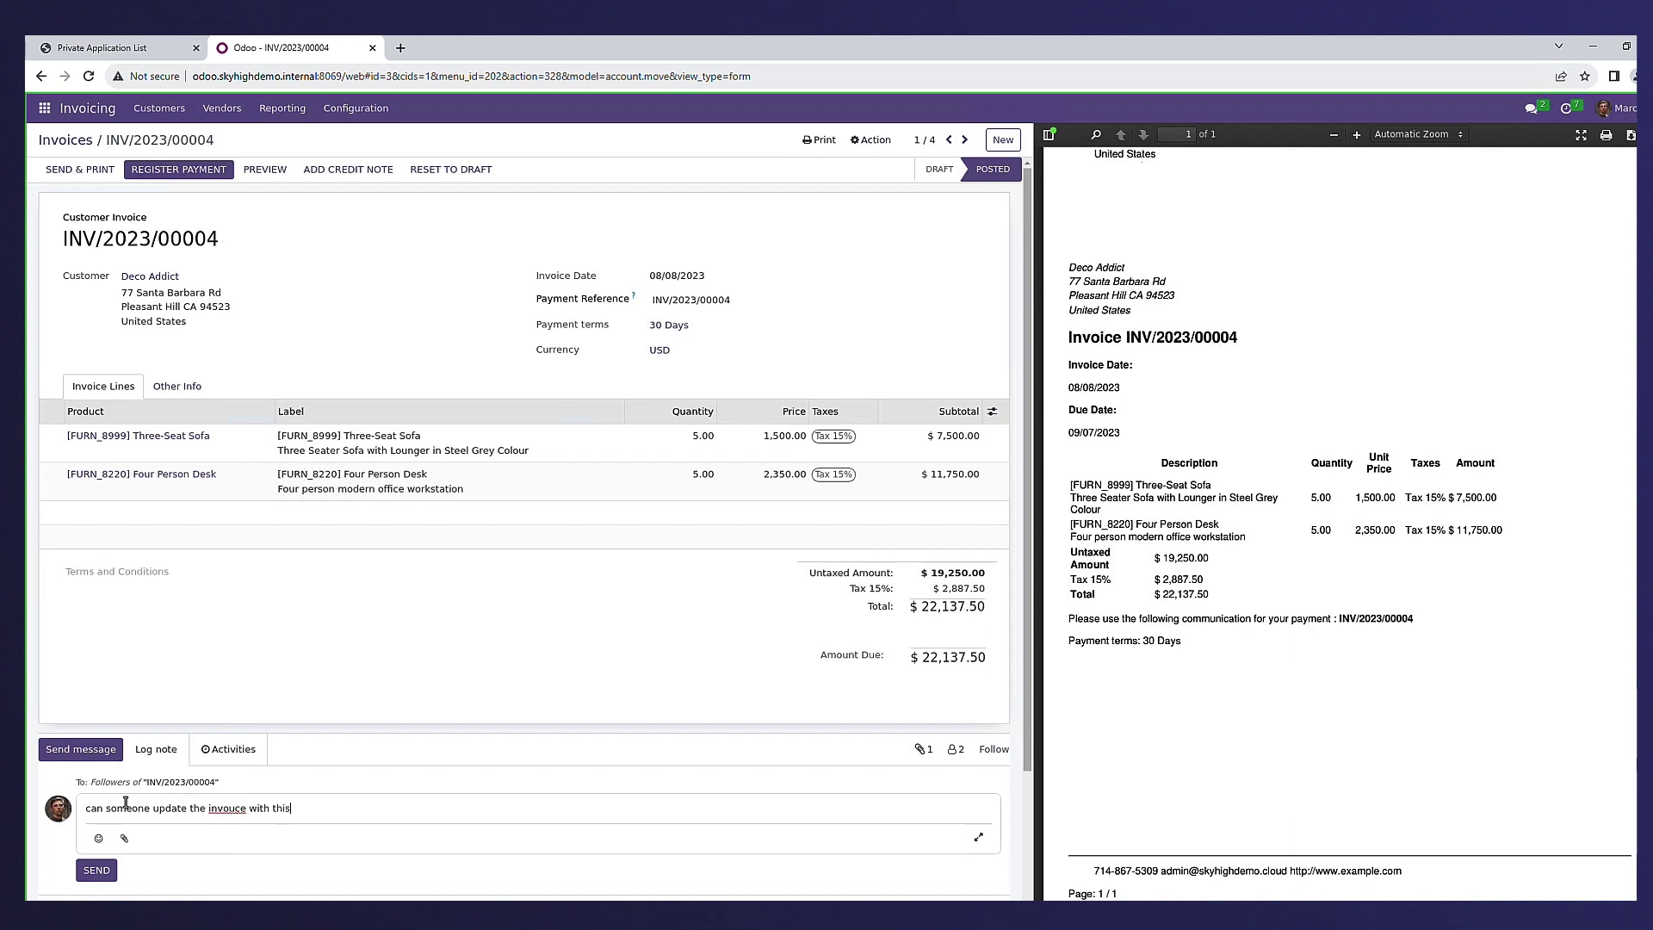
right_click(227, 807)
left_click(231, 840)
- Try attaching INV202300005.pdf from the Documents folder to the message
left_click(124, 840)
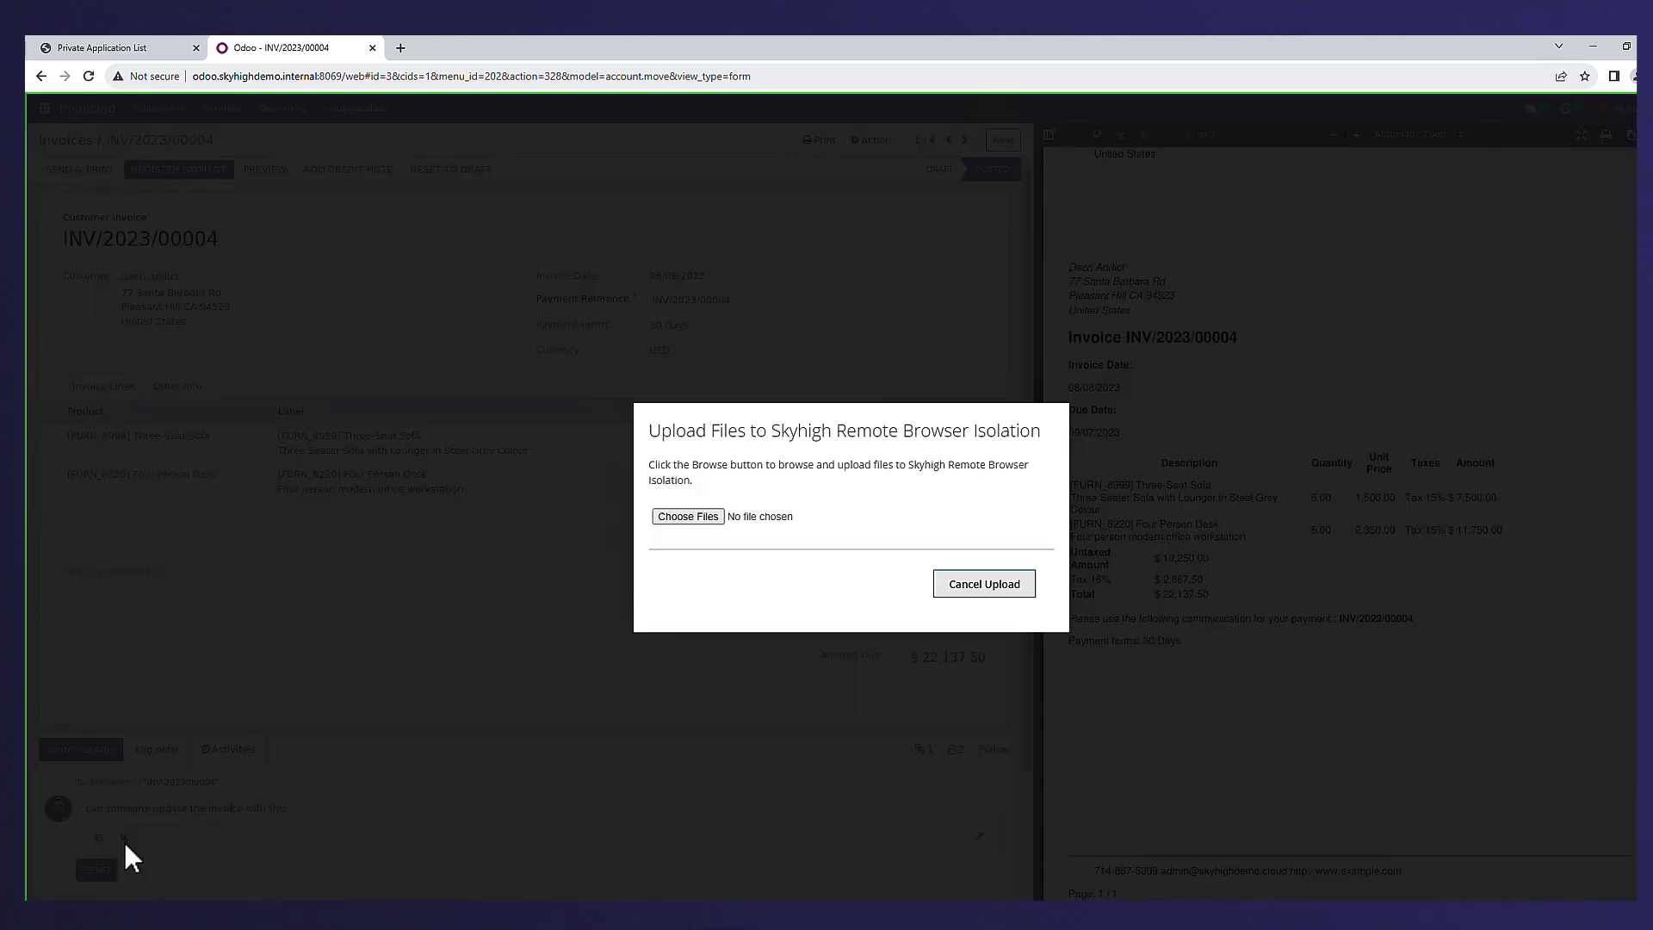
left_click(674, 518)
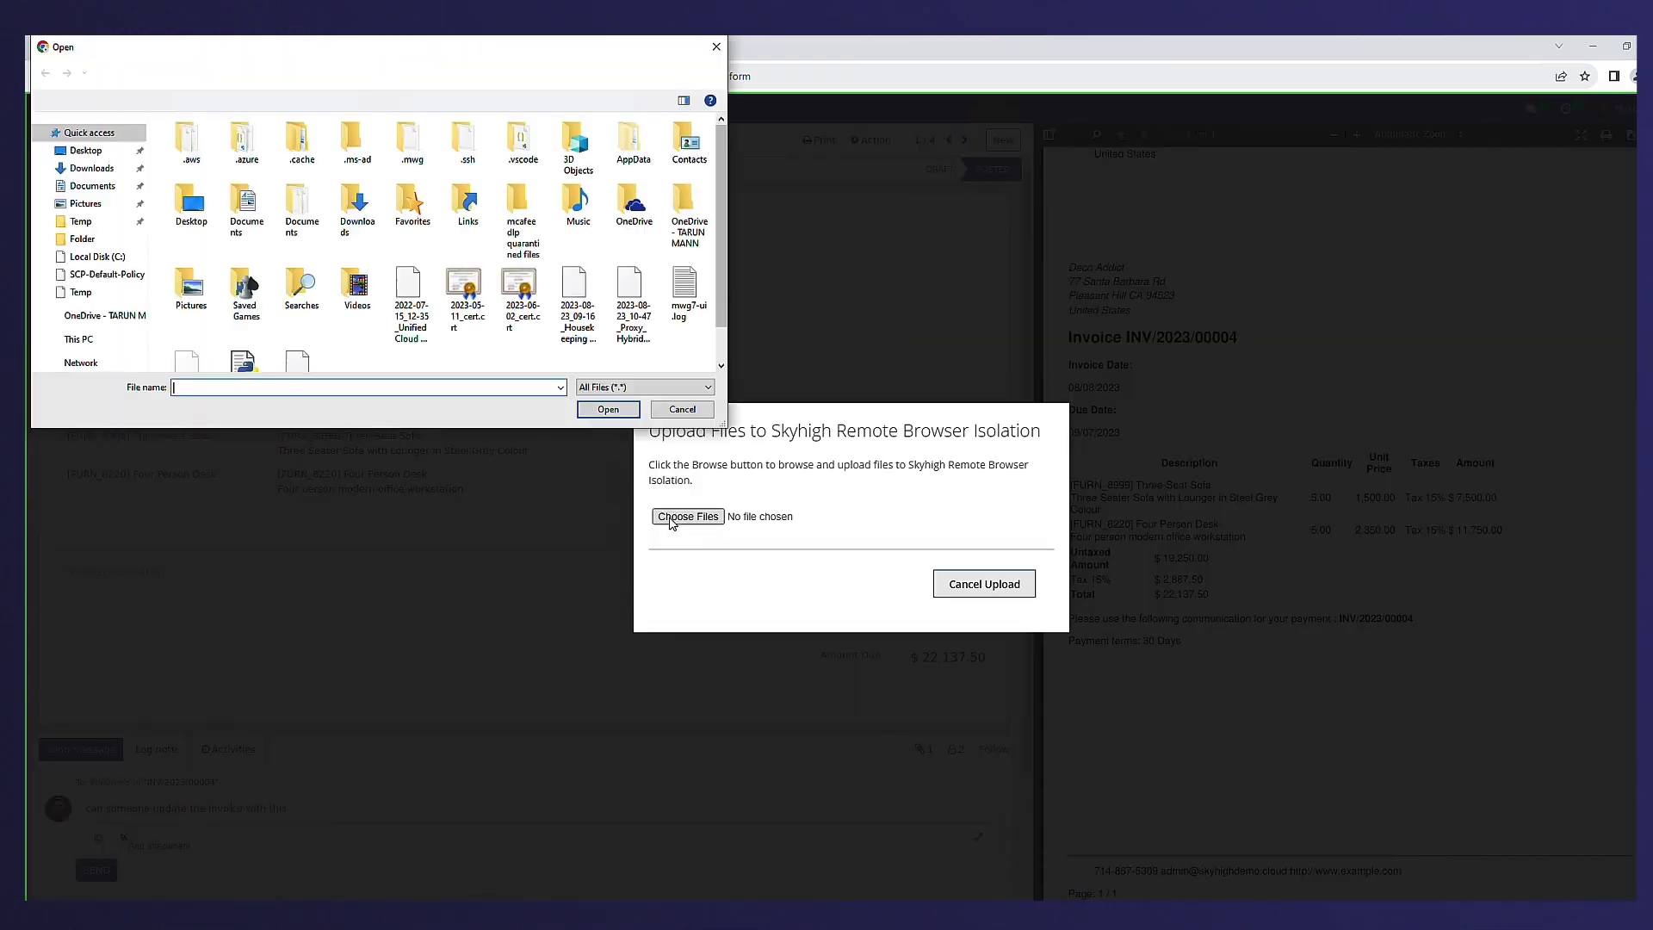
left_click(76, 191)
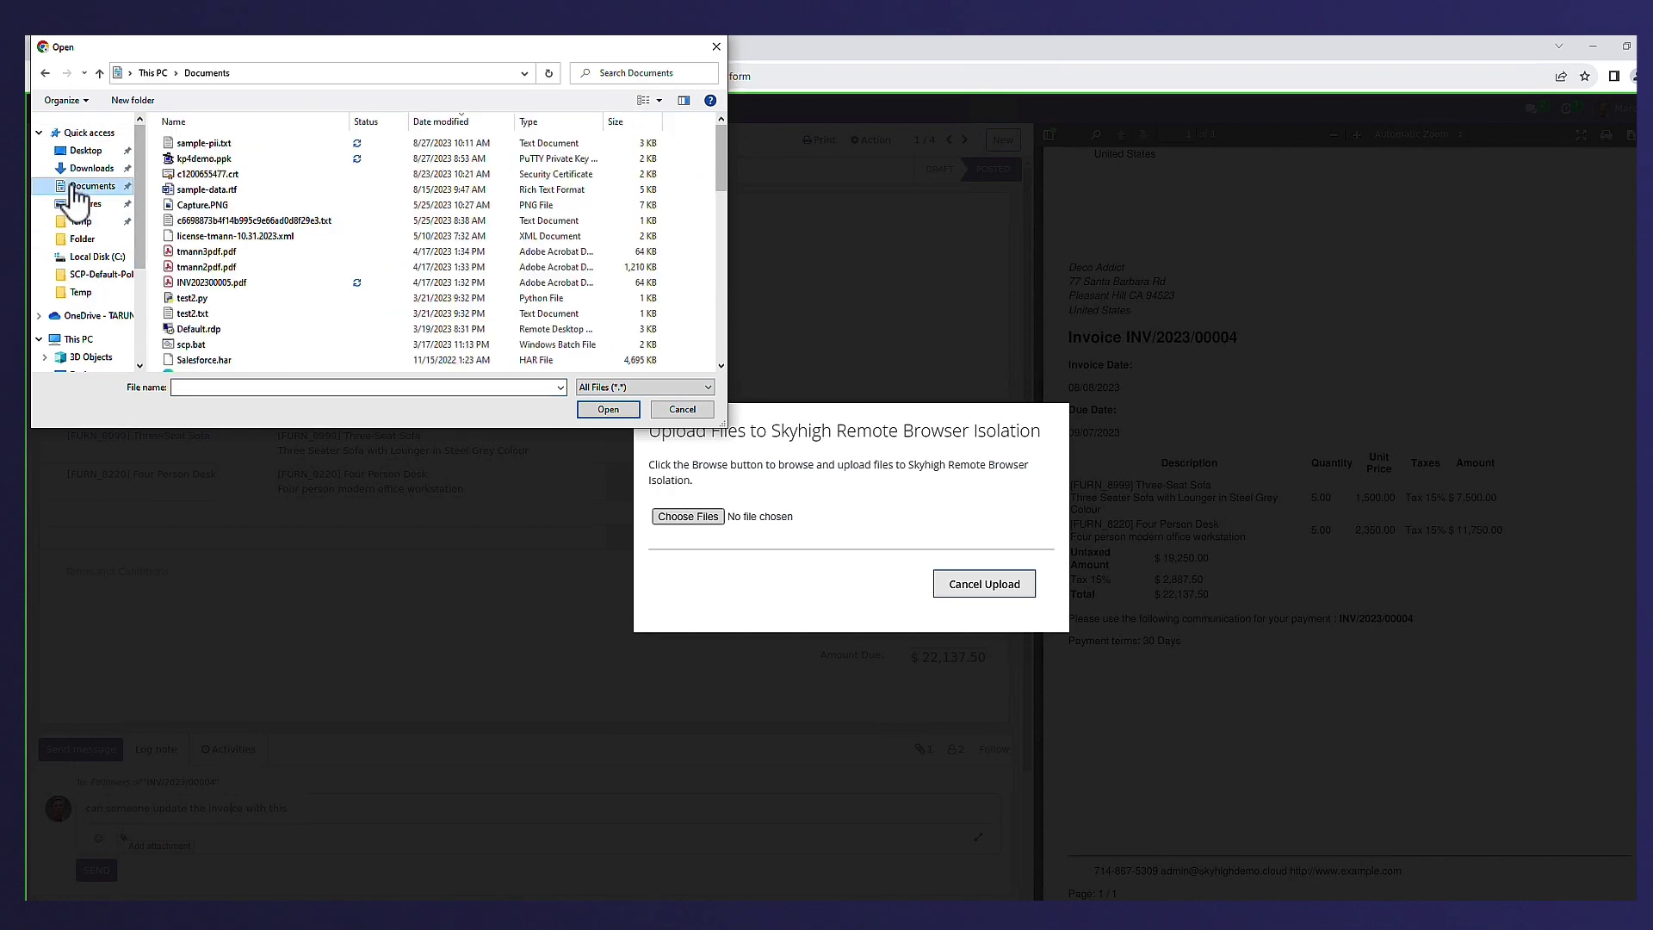
left_click(220, 280)
double_click(219, 281)
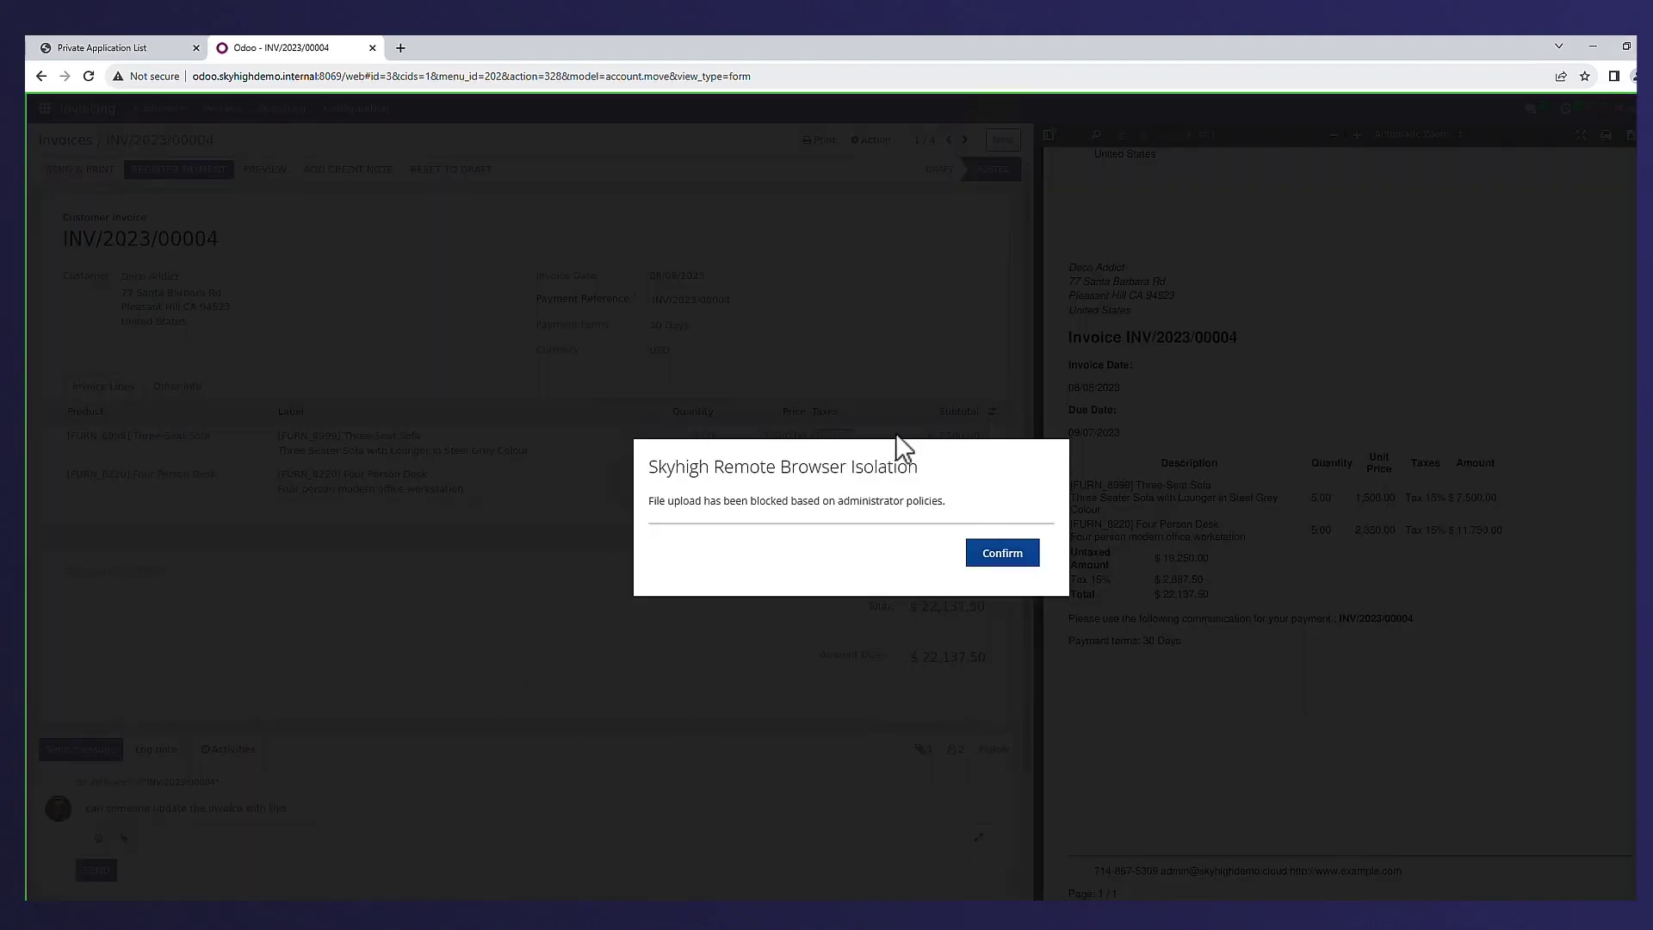
- Dismiss the upload-blocked notice, then try downloading the invoice PDF, which is also blocked
left_click(1003, 552)
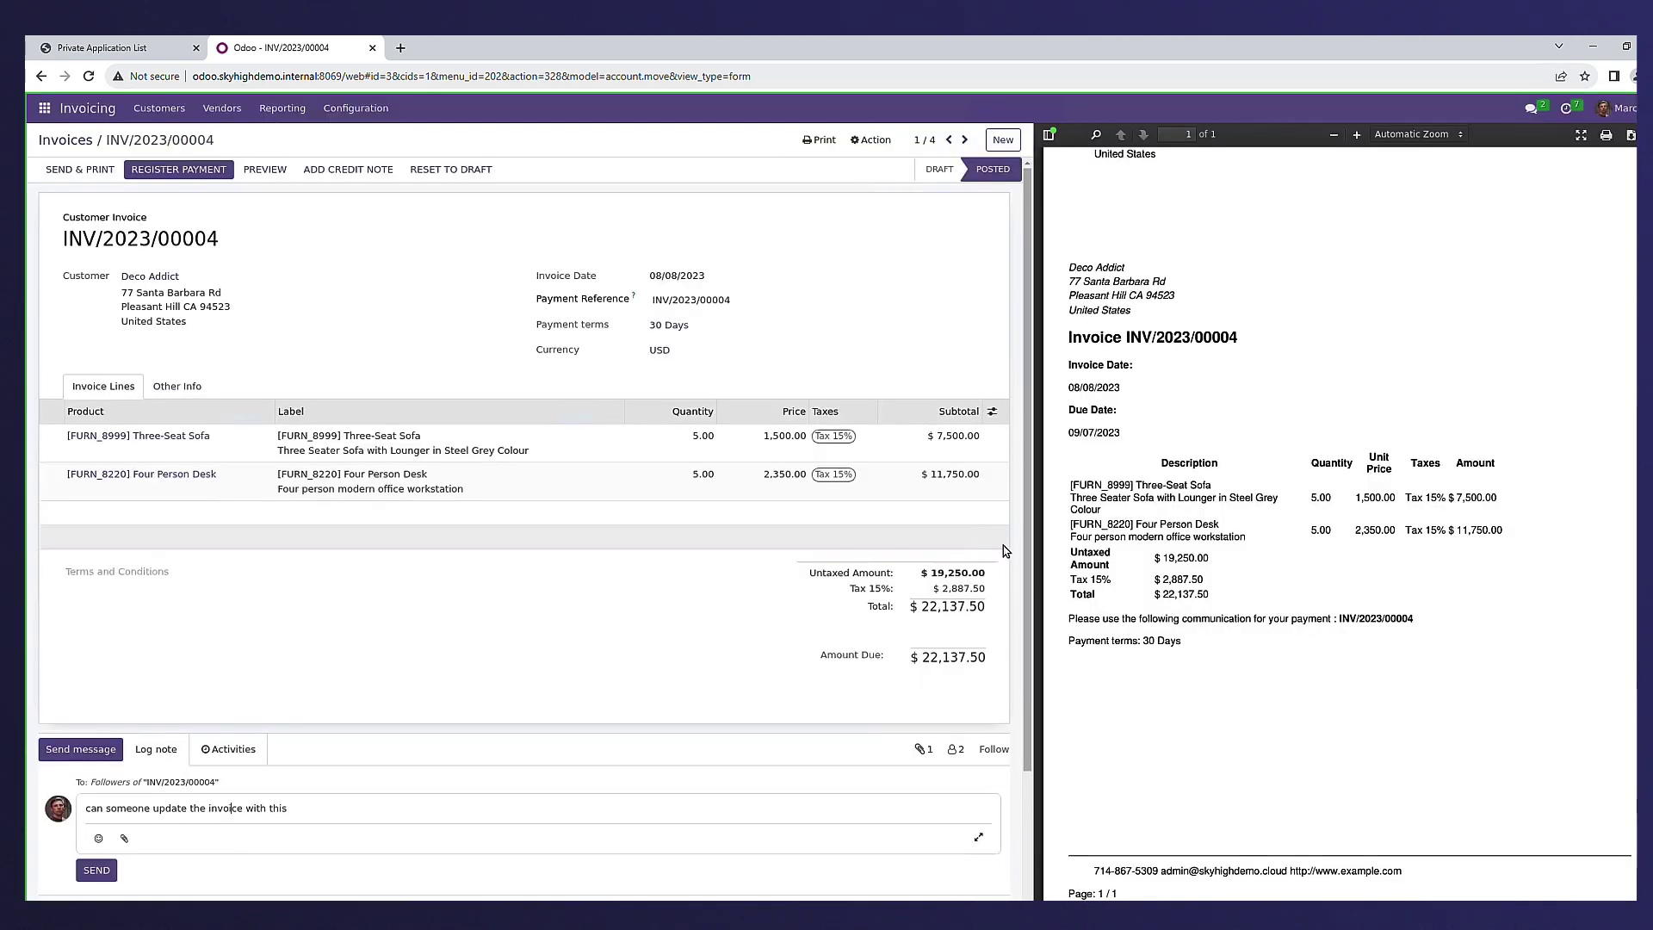
left_click(1631, 136)
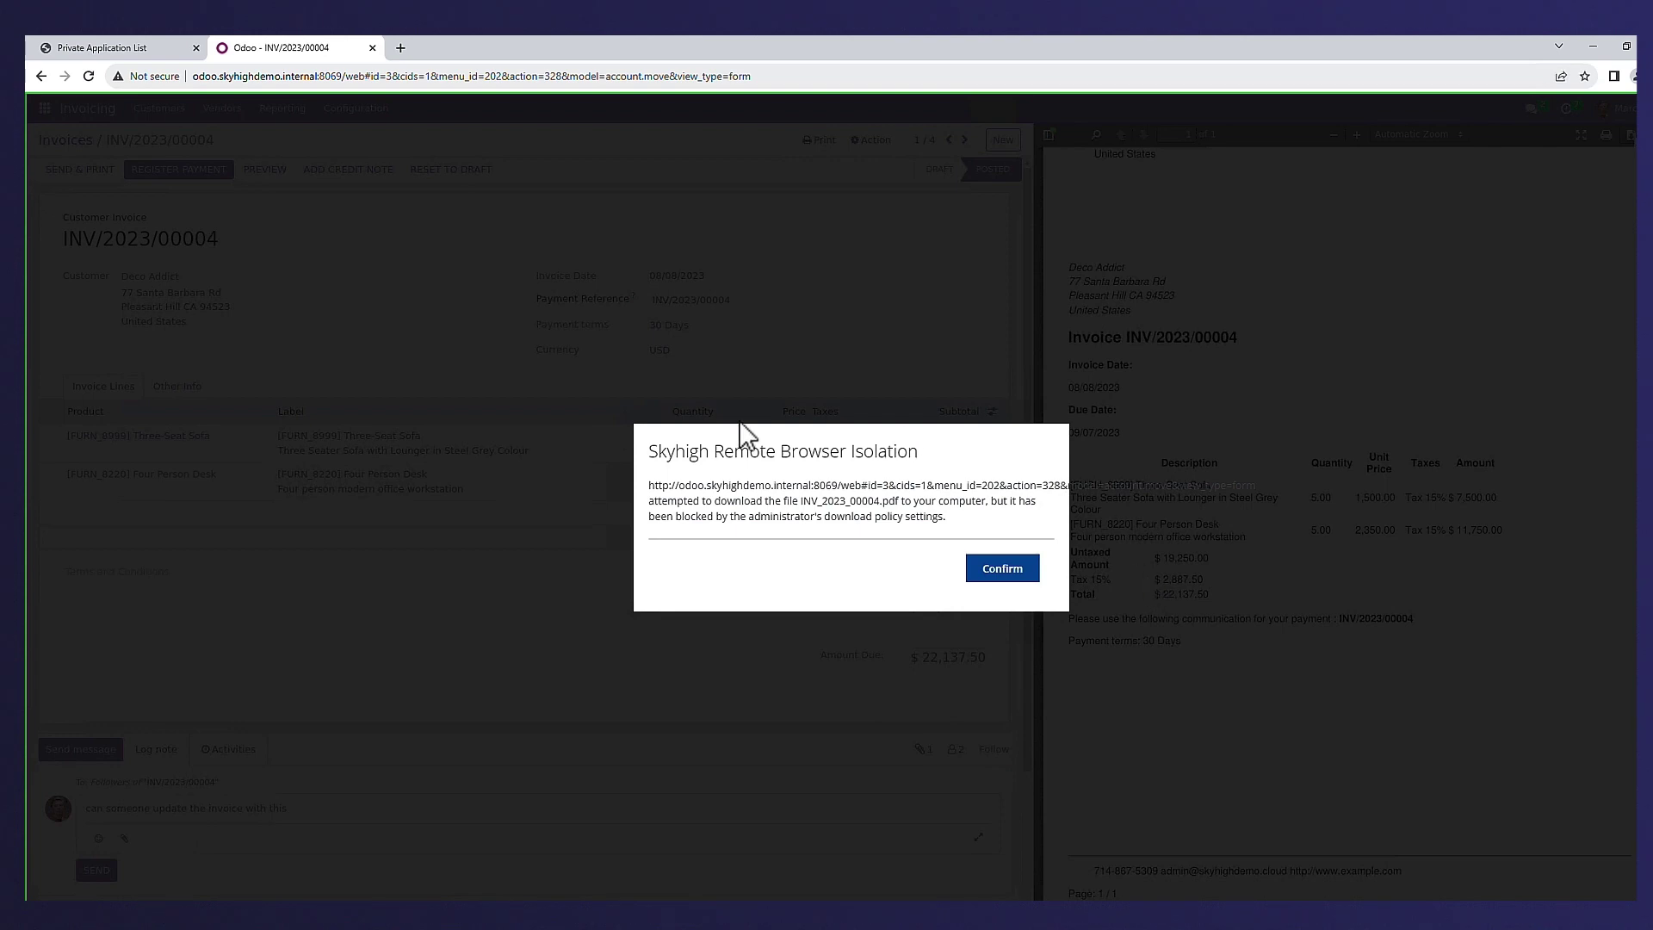
left_click(1007, 571)
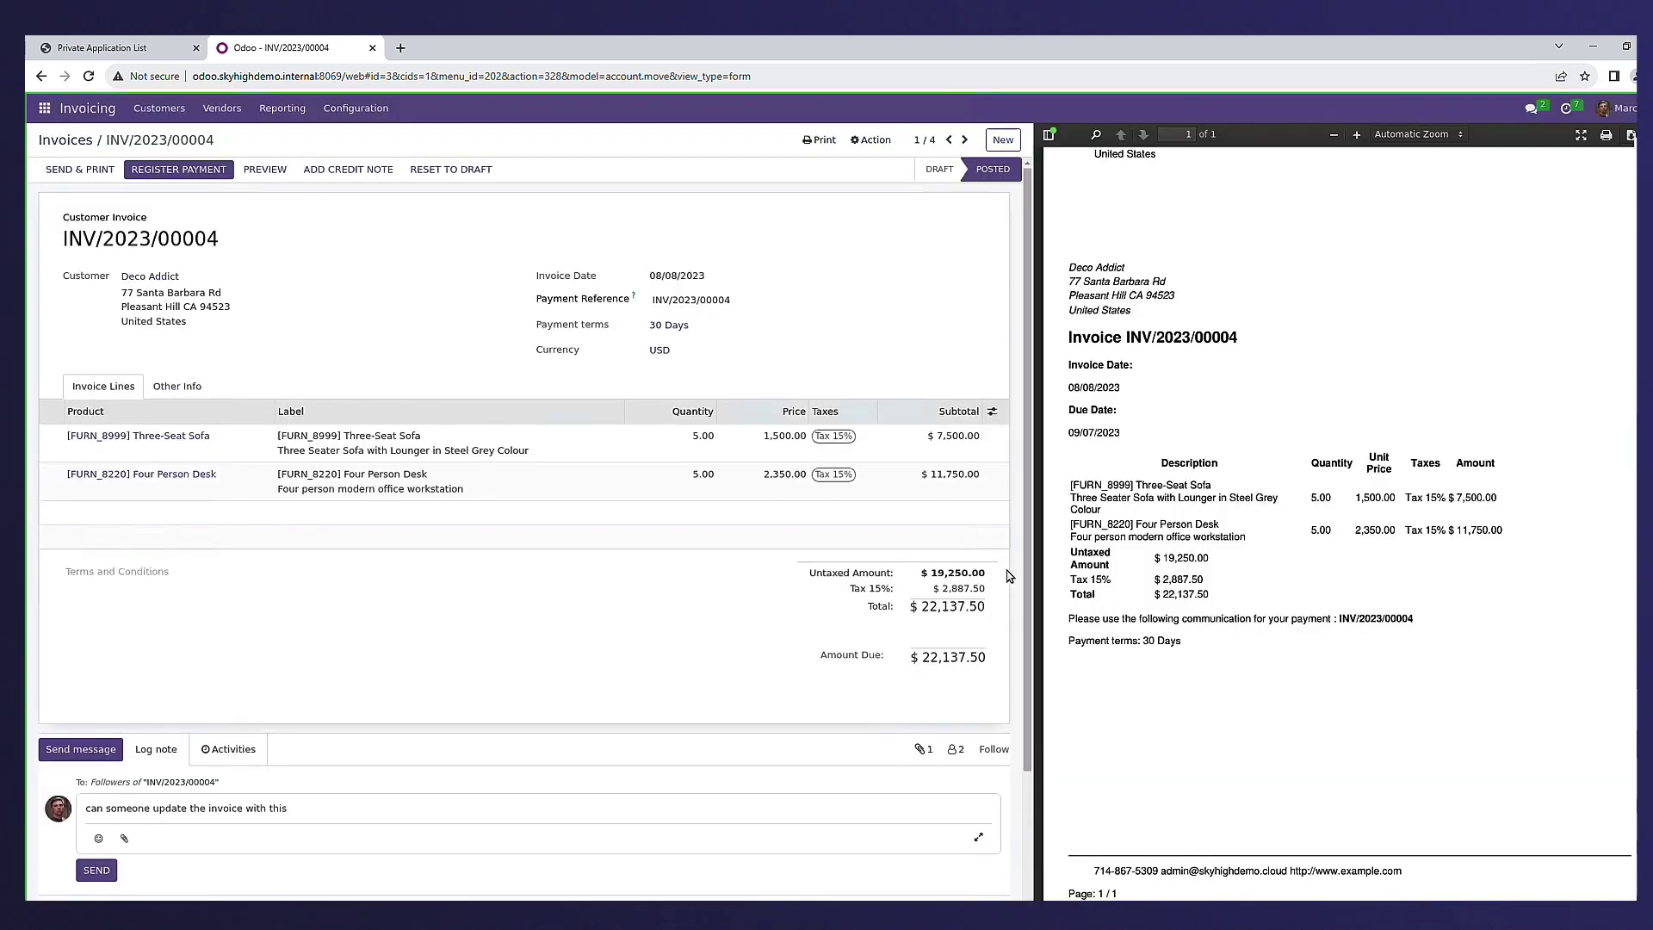
- Minimize the browser and filter the Private Application List to the SSH protocol
left_click(1584, 48)
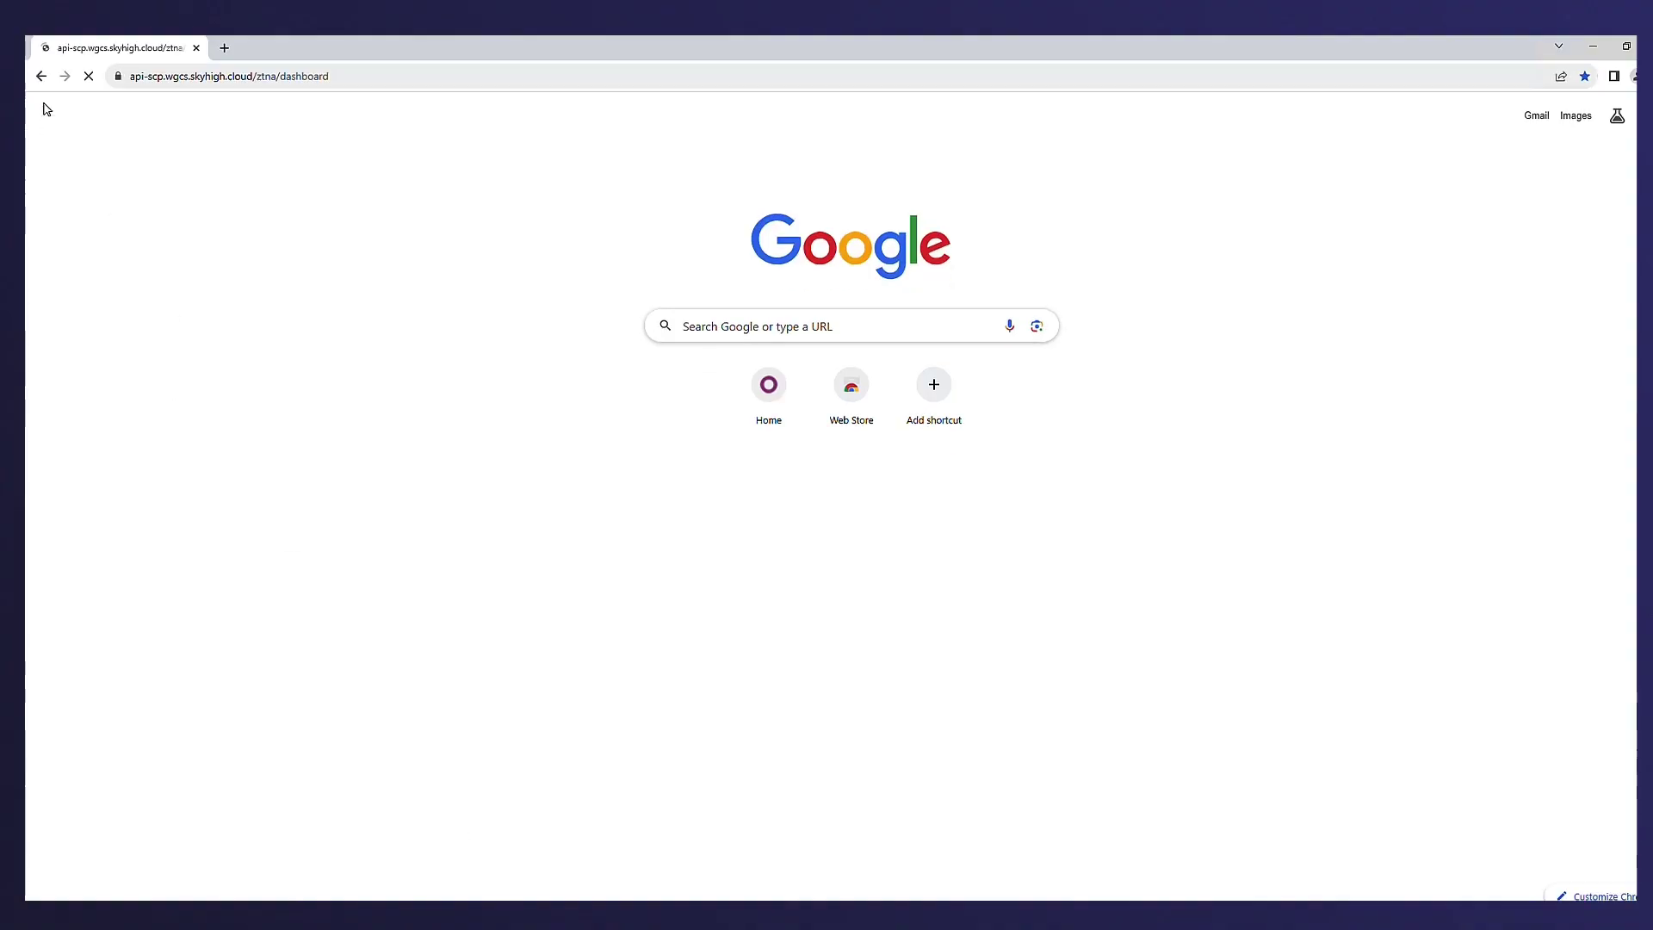
left_click(287, 203)
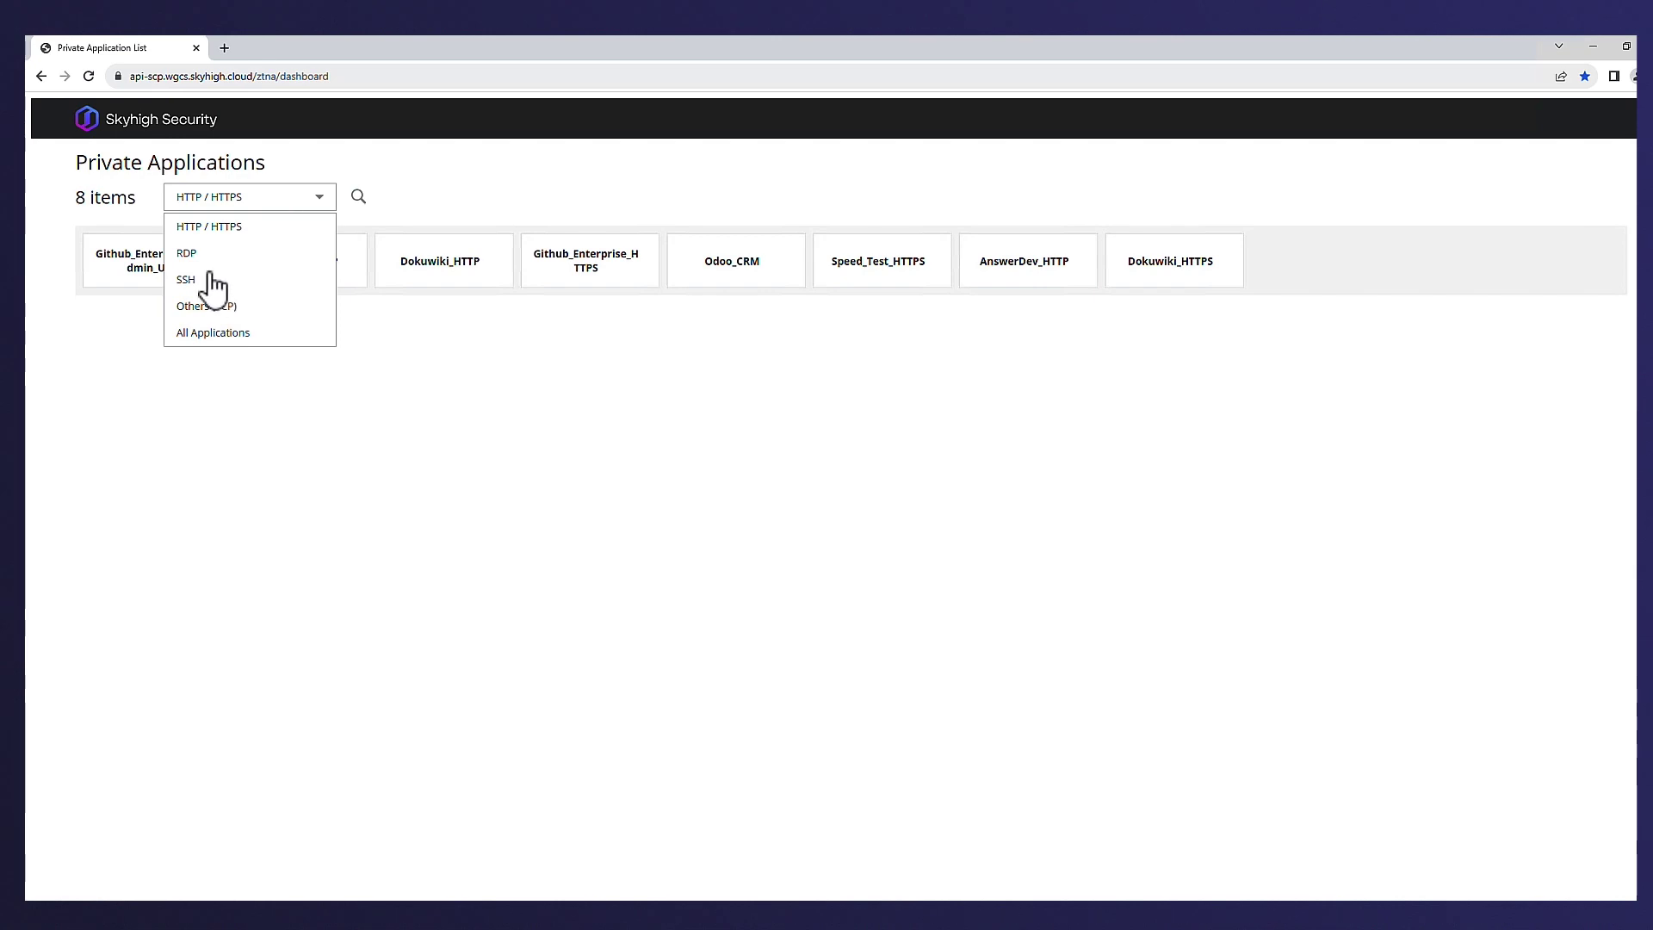
left_click(185, 279)
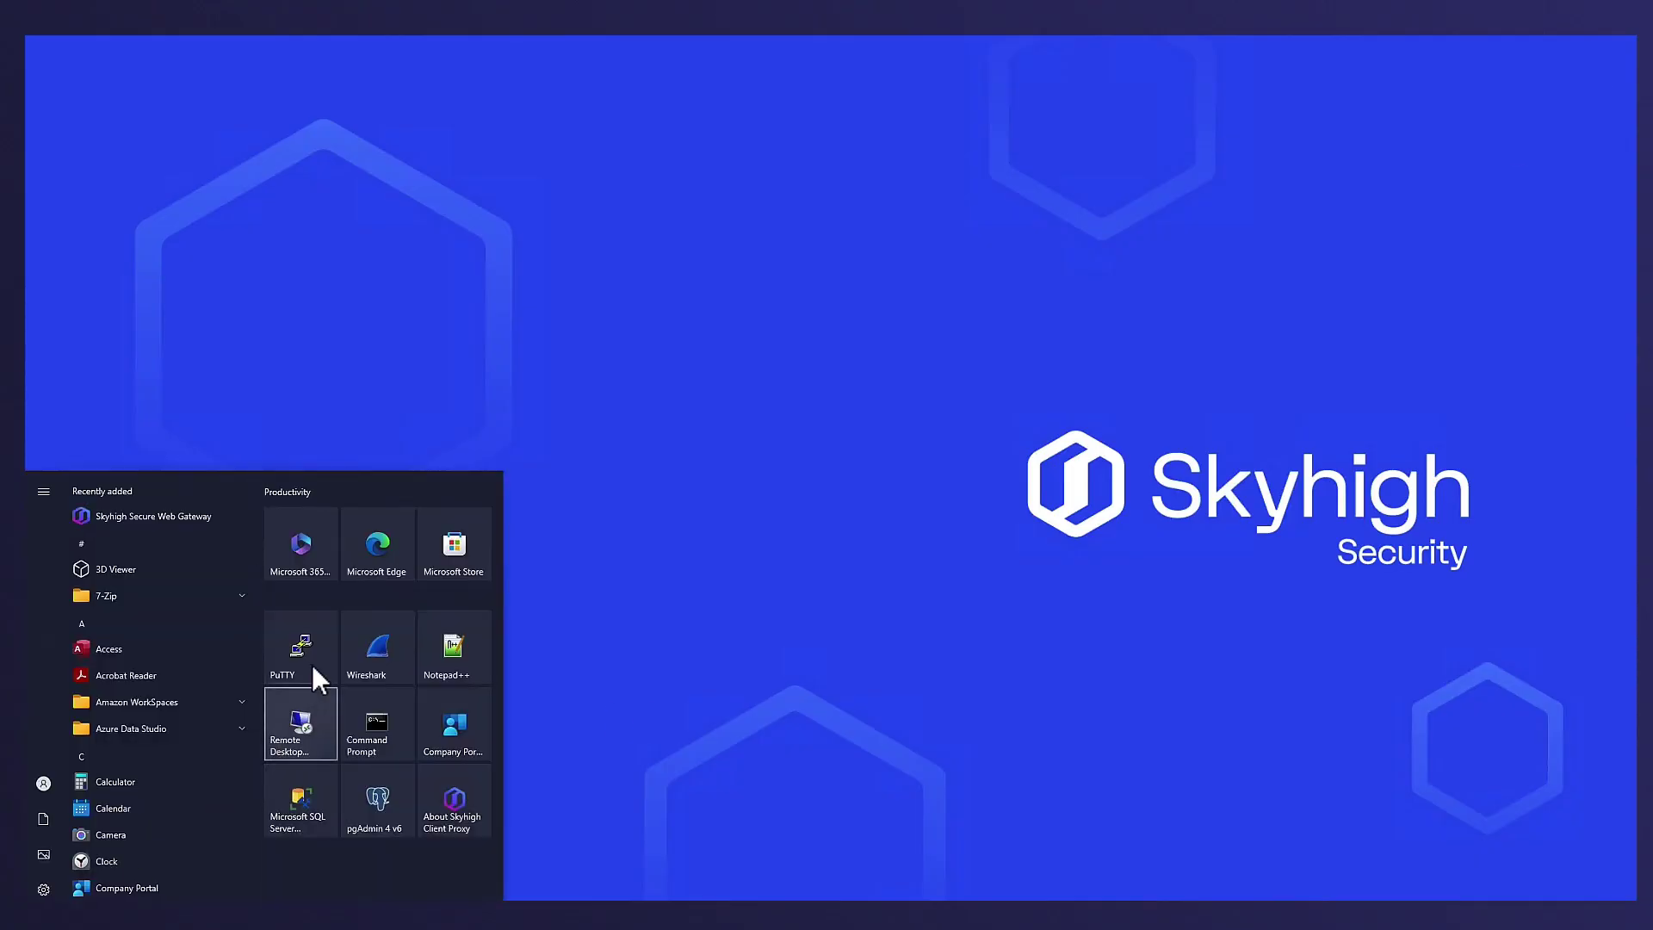
- Launch PuTTY, load the saved ssh.skyhighdemo.internal session and connect, accepting the host key once
left_click(310, 642)
left_click(855, 534)
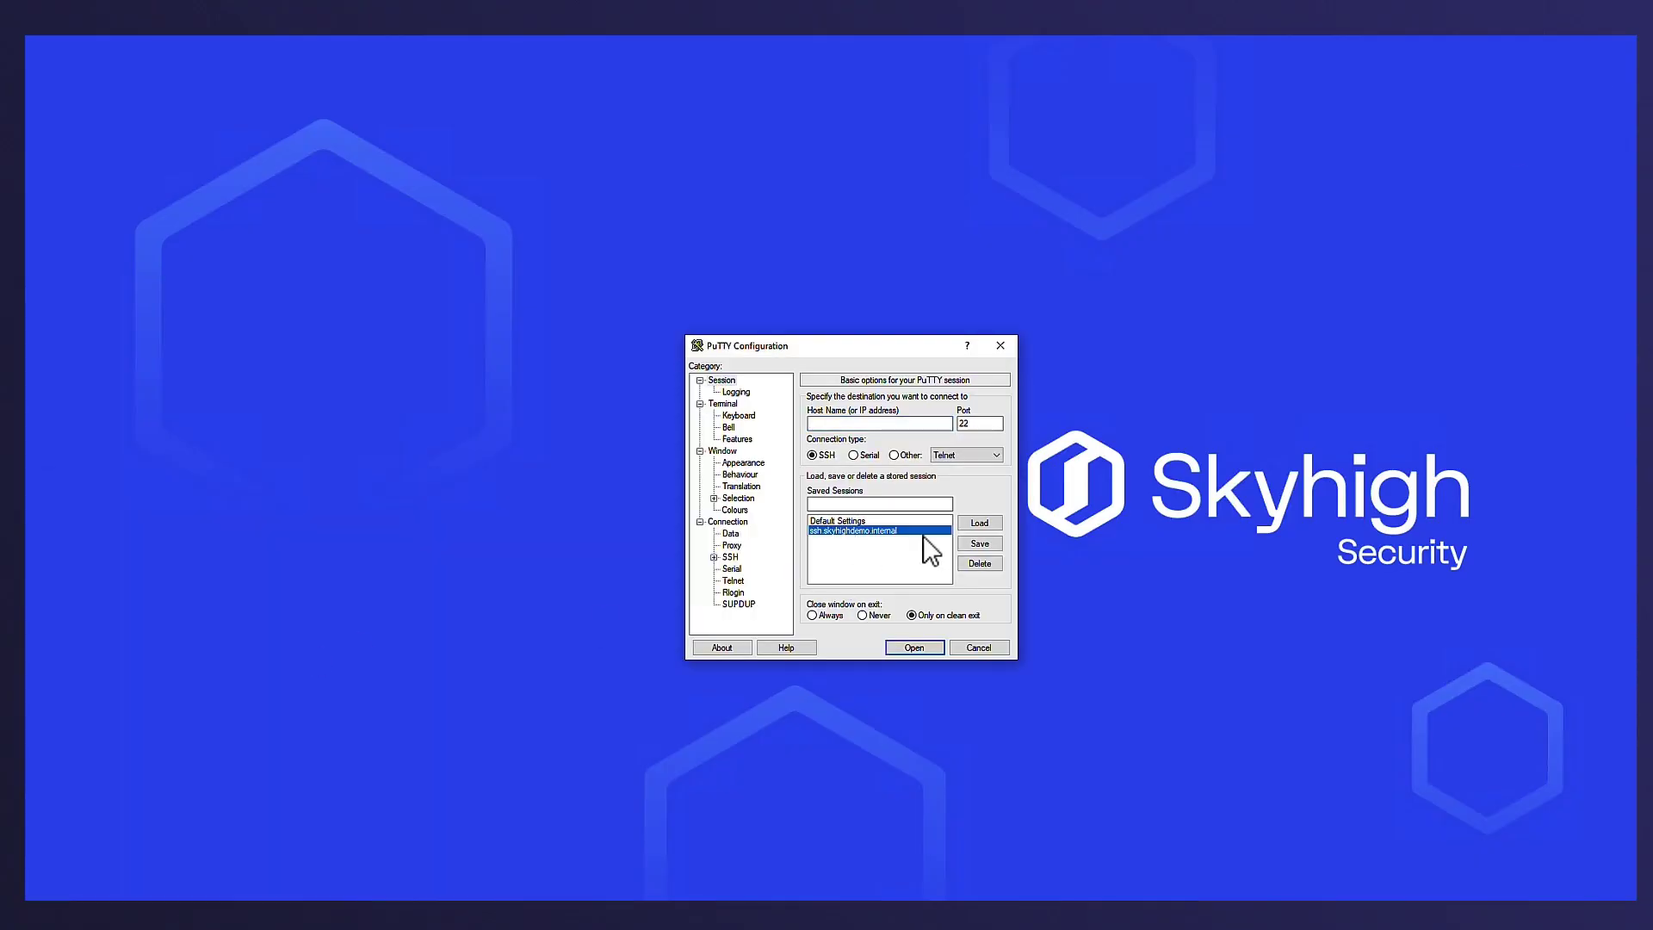
left_click(980, 523)
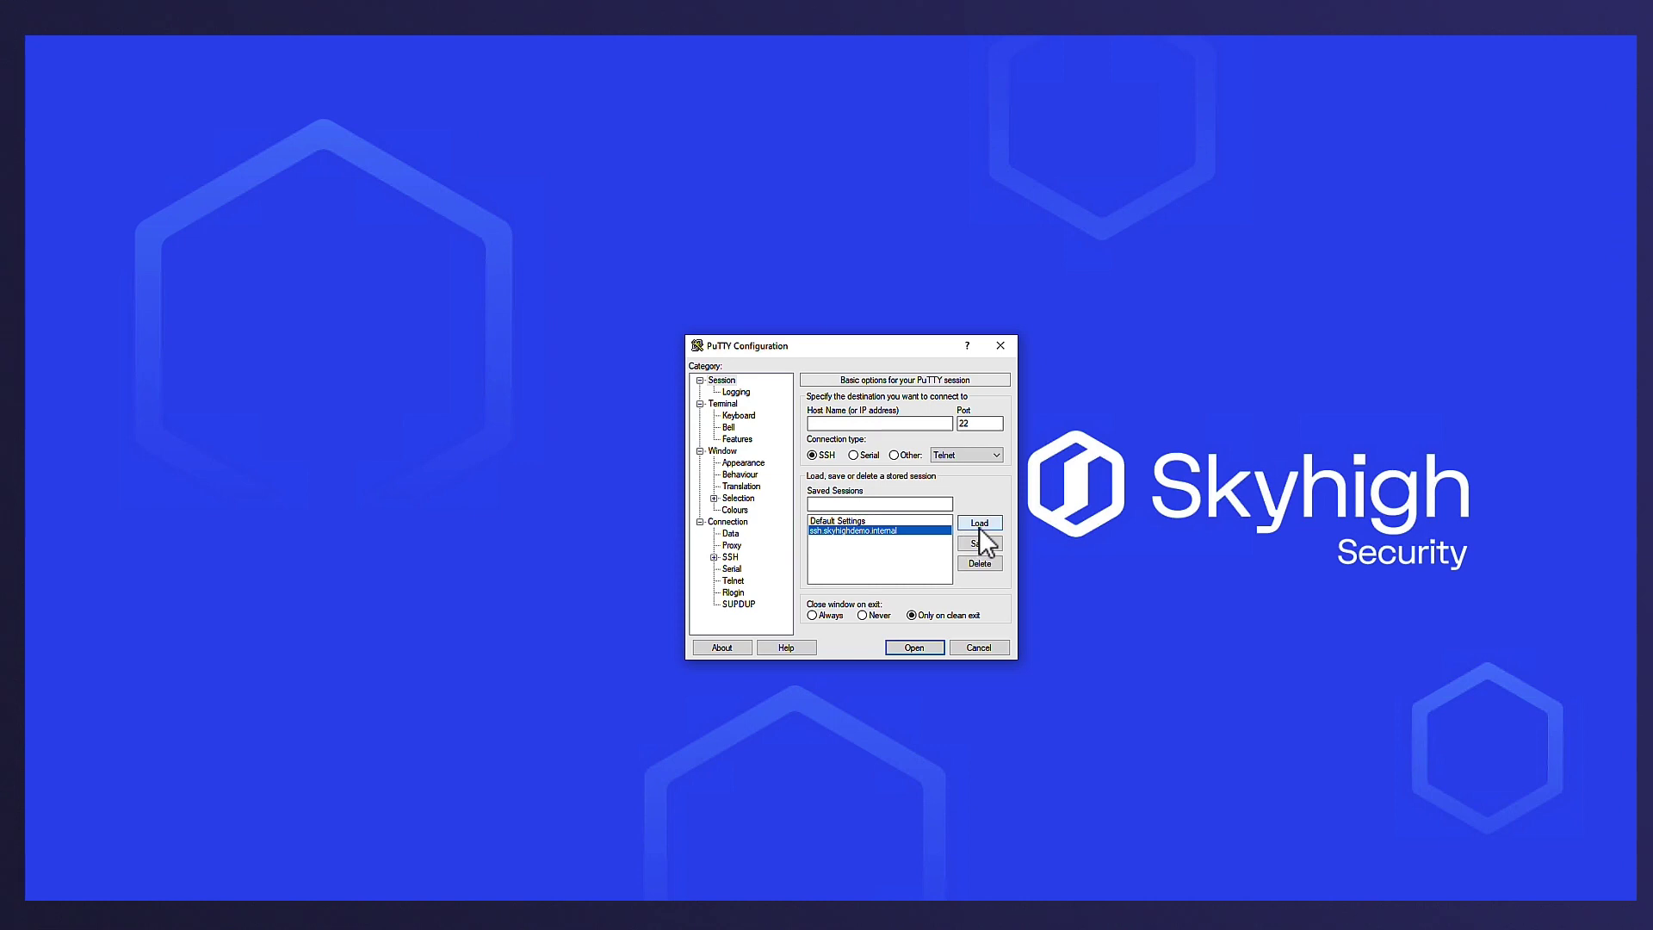
left_click(912, 649)
left_click(442, 381)
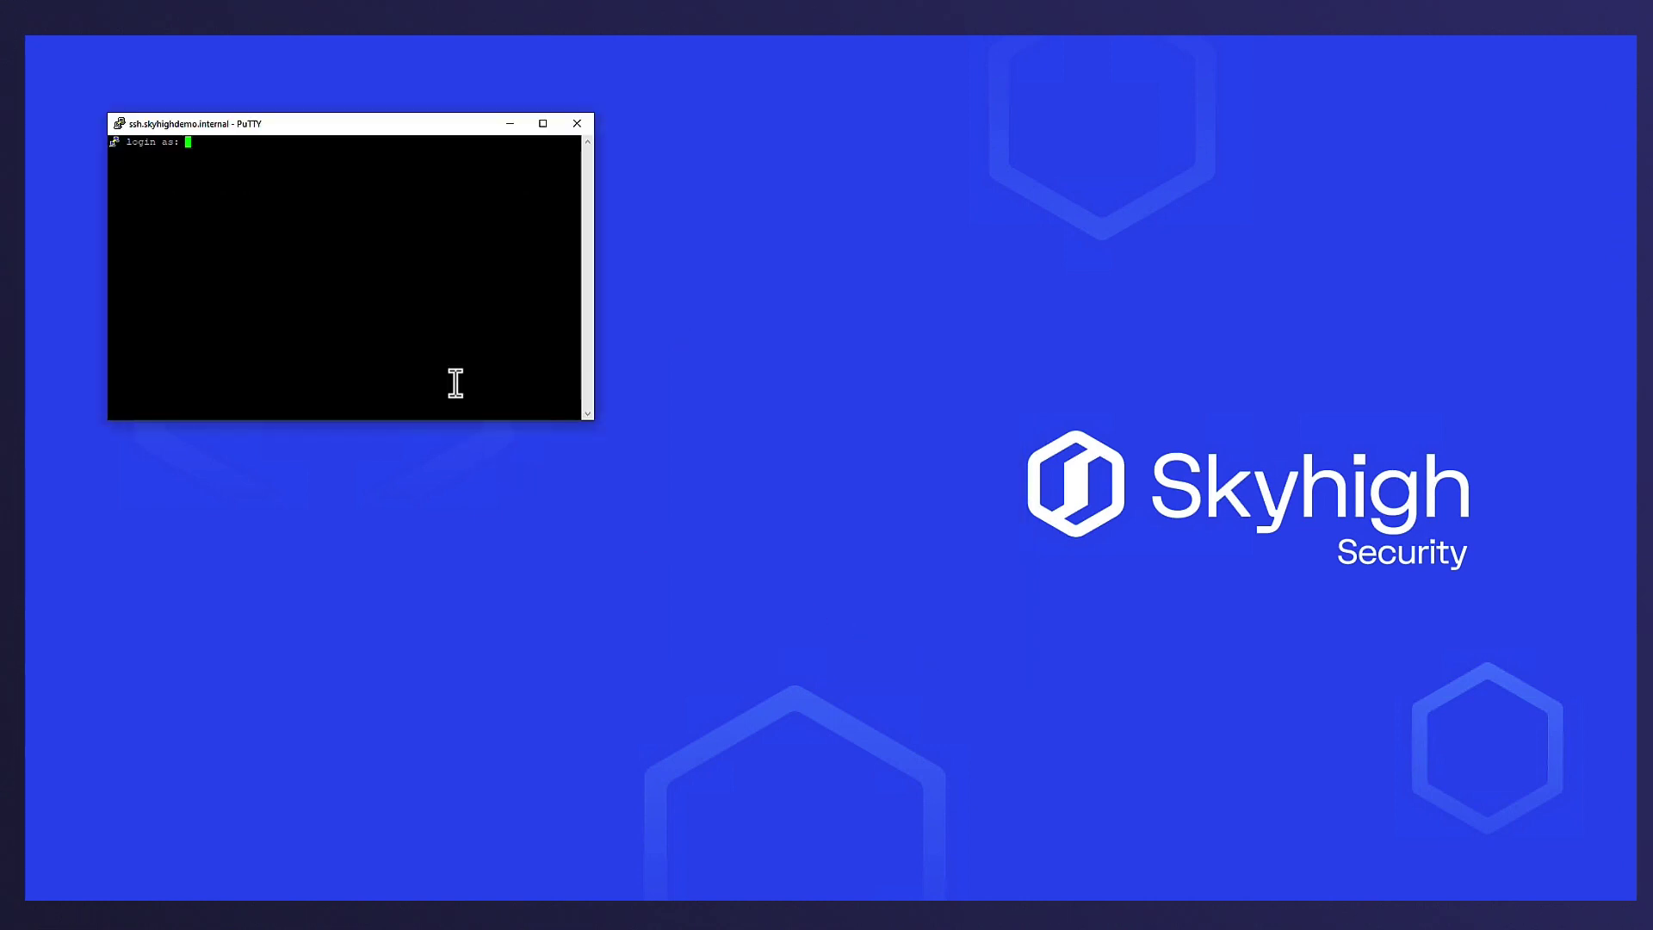
- Log in with the server username and run neofetch to show the Ubuntu system summary
type("ouser")
key("Return")
type("neofetch")
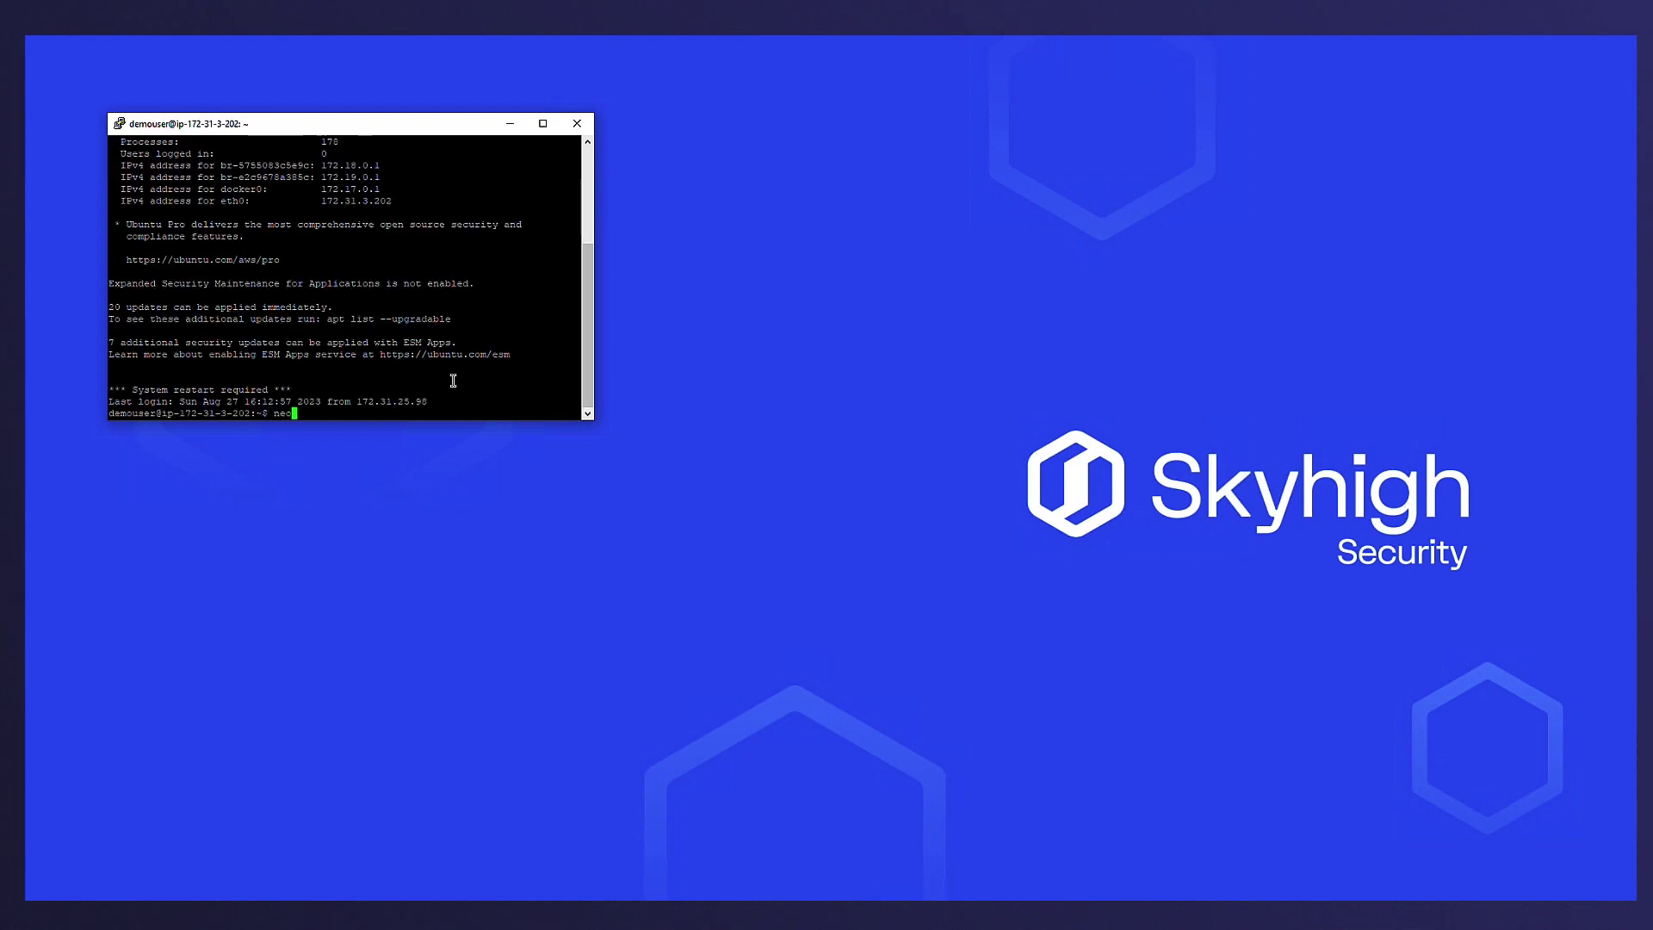
key("BackSpace")
key("BackSpace")
type("ch")
key("Return")
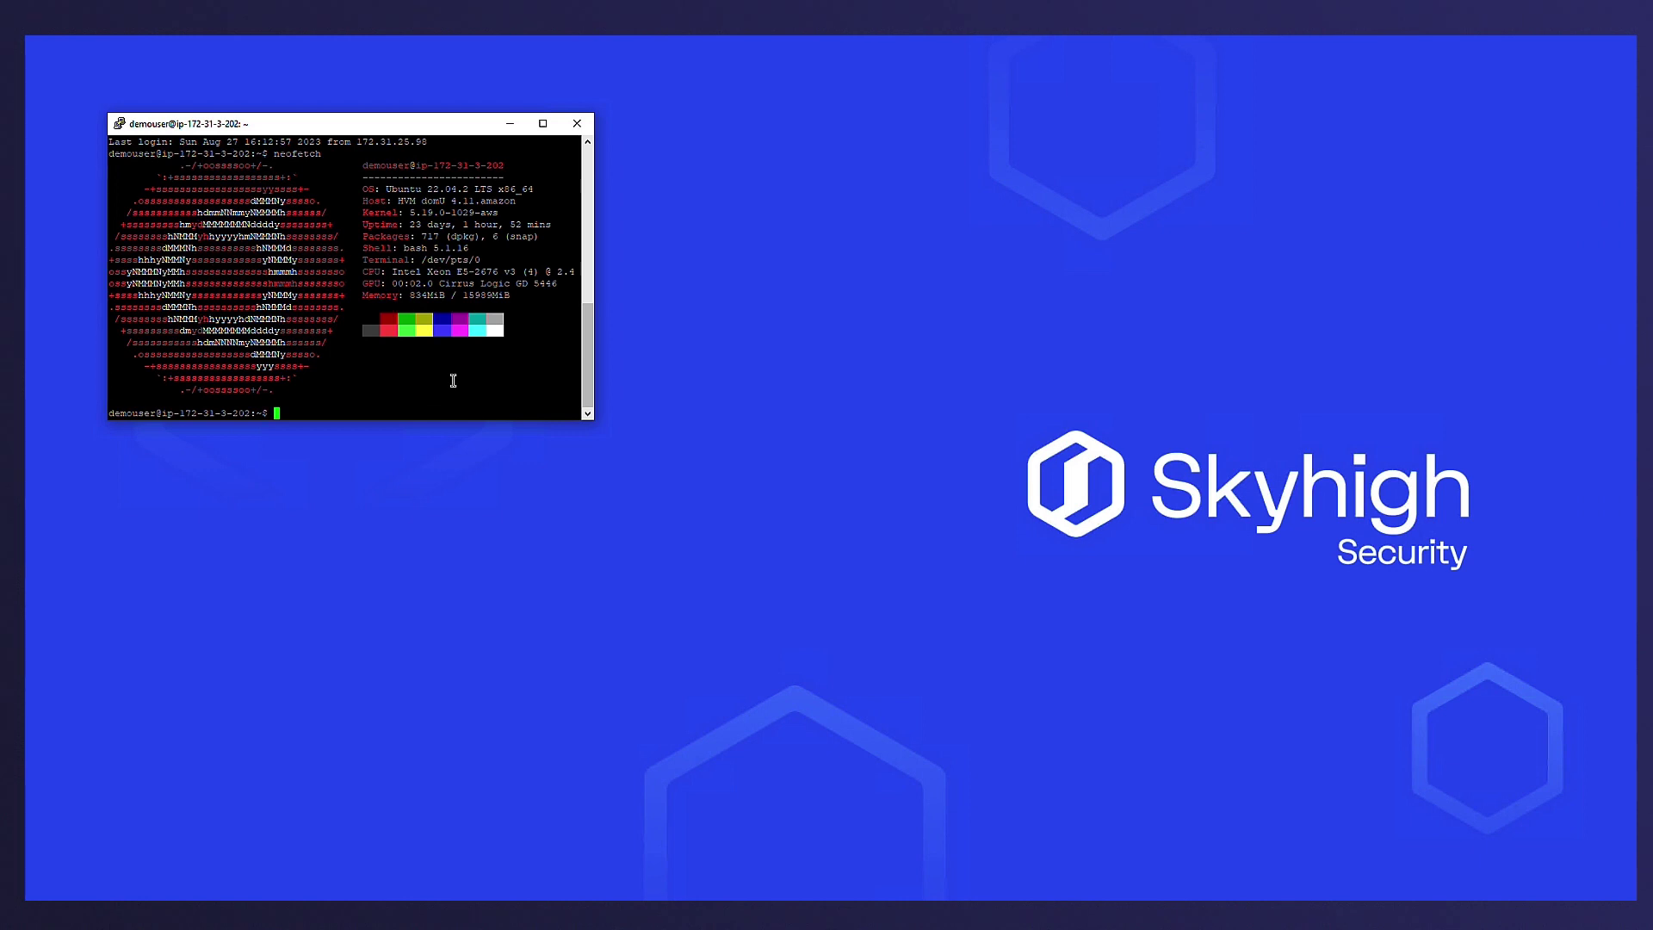